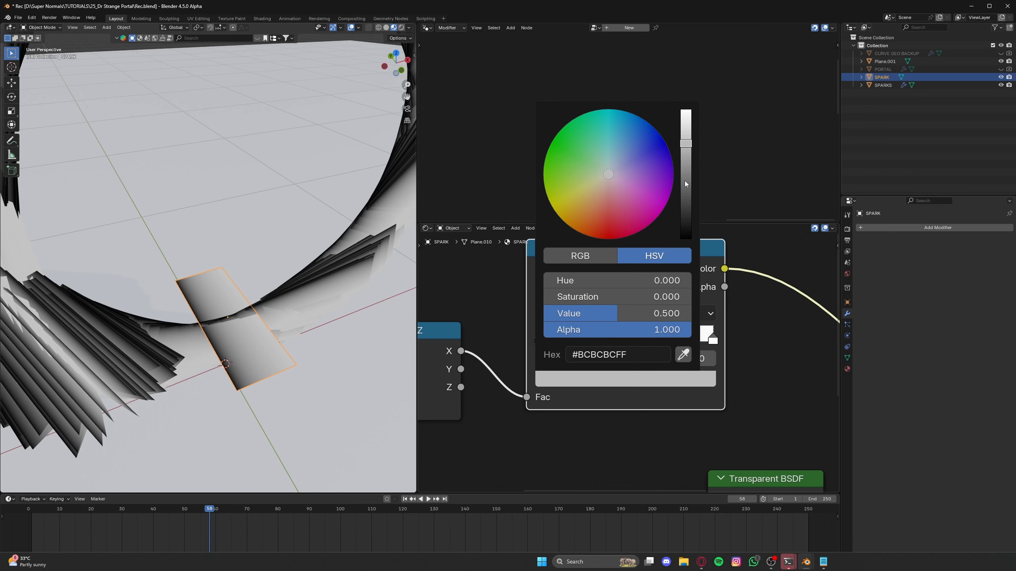
- Set the Color Ramp's middle stop to white and its last stop at position 1.000 to black
{"action": "left_click_drag", "start_coordinate": [681, 156], "coordinate": [683, 132]}
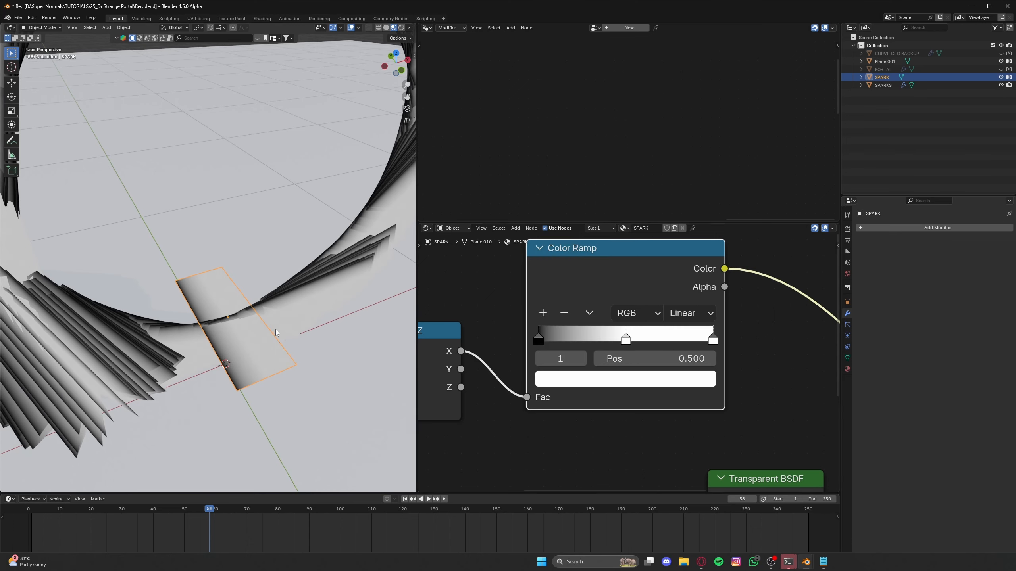
{"action": "left_click", "coordinate": [689, 380]}
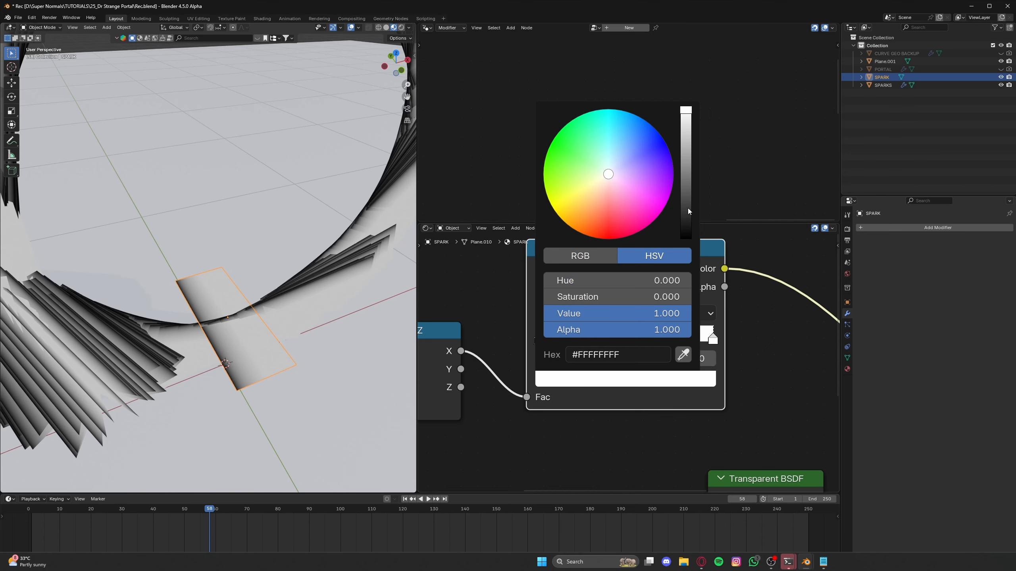
{"action": "left_click_drag", "start_coordinate": [688, 211], "coordinate": [686, 239]}
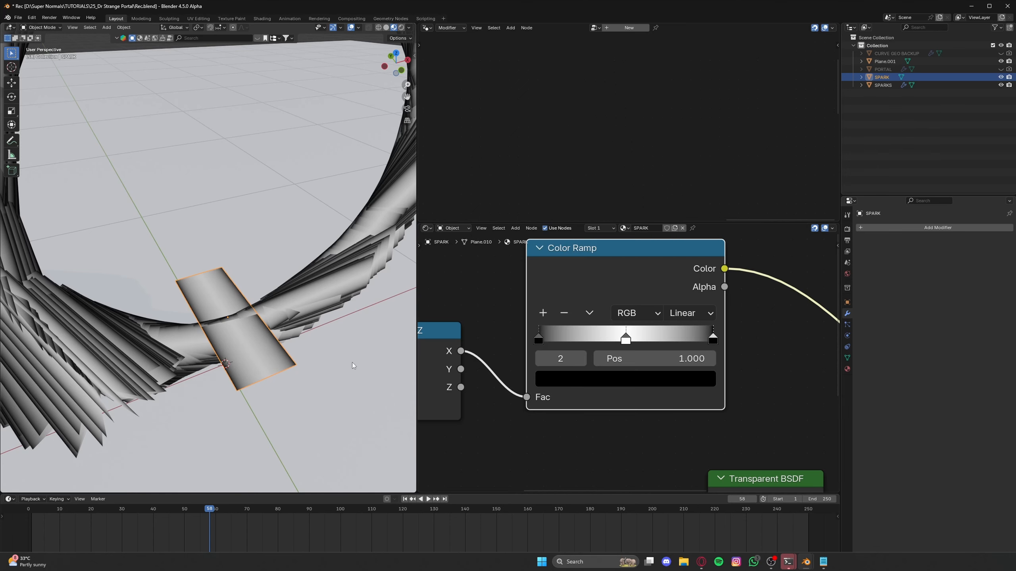
- Save the file and set the Color Ramp's interpolation to Ease
{"action": "key", "text": "ctrl+s"}
{"action": "scroll", "coordinate": [252, 353], "scroll_direction": "down", "scroll_amount": 4}
{"action": "scroll", "coordinate": [255, 338], "scroll_direction": "up", "scroll_amount": 5}
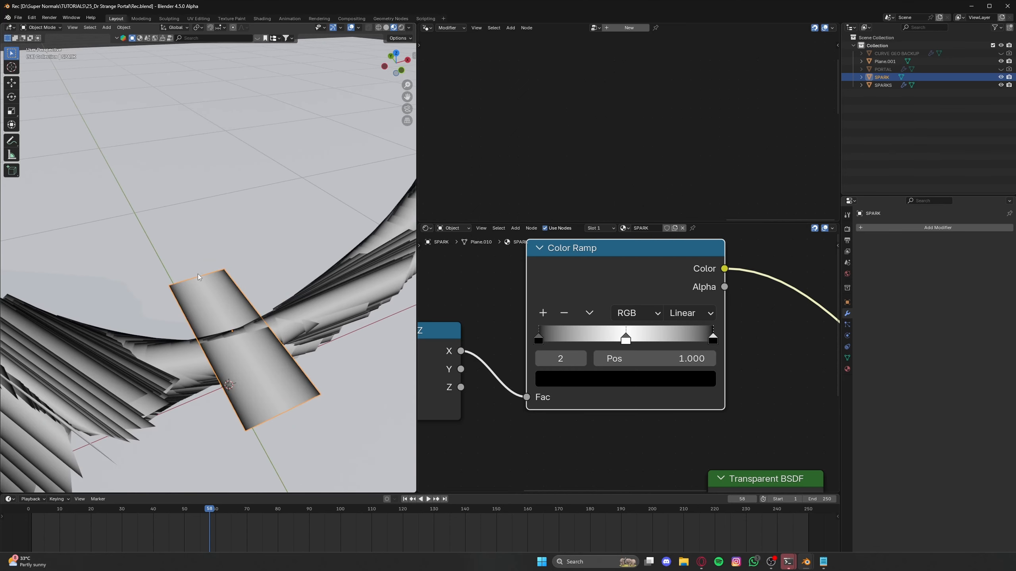
{"action": "left_click", "coordinate": [691, 313]}
{"action": "left_click", "coordinate": [680, 352]}
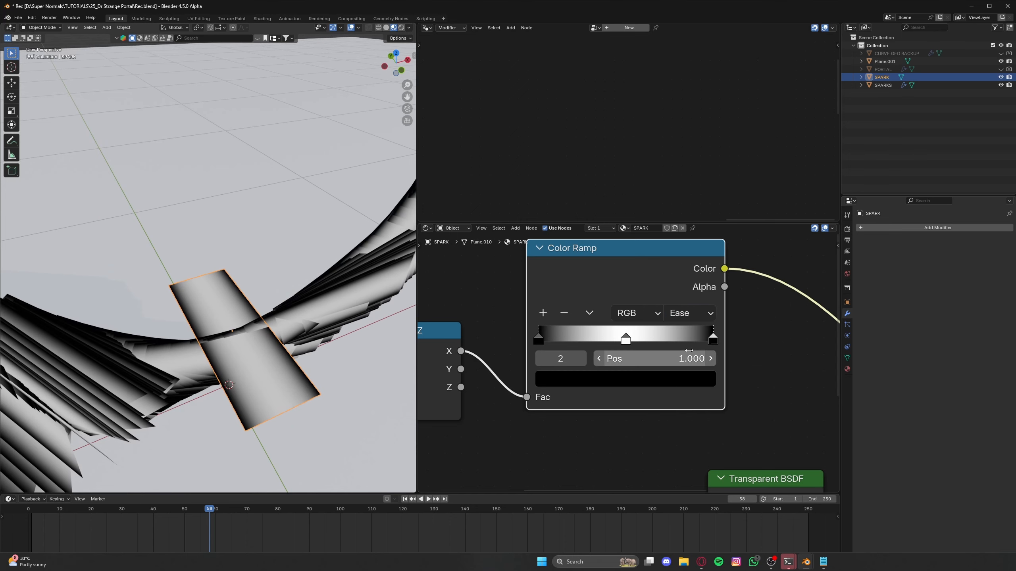
- Duplicate the Color Ramp node and place the copy directly below the original, beside the Separate XYZ node
{"action": "scroll", "coordinate": [600, 387], "scroll_direction": "down", "scroll_amount": 3}
{"action": "scroll", "coordinate": [599, 385], "scroll_direction": "down", "scroll_amount": 3}
{"action": "middle_click_drag", "start_coordinate": [553, 395], "coordinate": [615, 394]}
{"action": "left_click_drag", "start_coordinate": [616, 394], "coordinate": [507, 342], "text": "shift"}
{"action": "middle_click_drag", "start_coordinate": [521, 304], "coordinate": [598, 302]}
{"action": "scroll", "coordinate": [652, 326], "scroll_direction": "up", "scroll_amount": 5}
{"action": "left_click", "coordinate": [654, 327]}
{"action": "left_click_drag", "start_coordinate": [654, 322], "coordinate": [649, 253]}
{"action": "key", "text": "shift+d"}
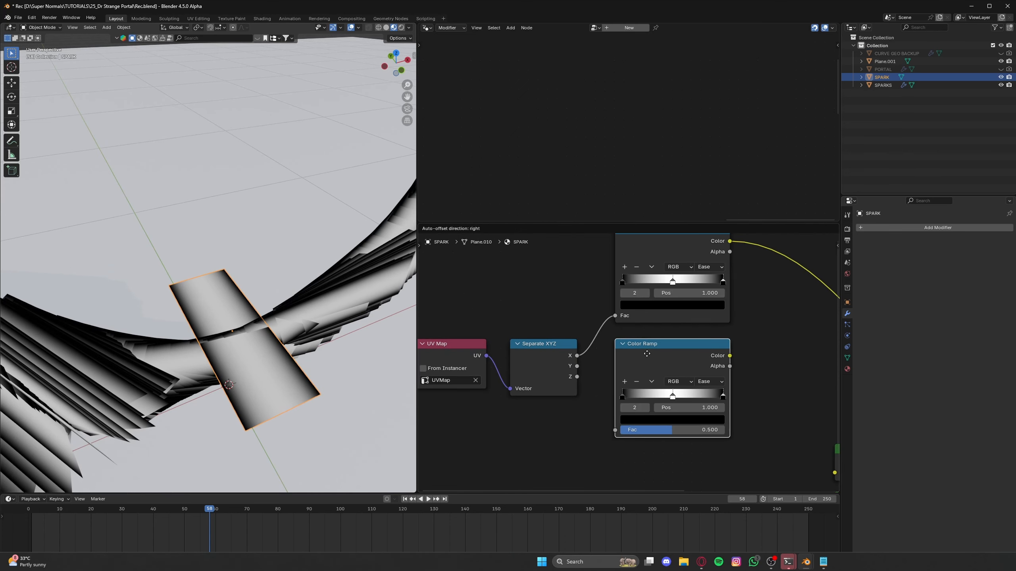
{"action": "left_click", "coordinate": [637, 358]}
- Connect Separate XYZ's Y output to the lower Color Ramp's Fac and preview that ramp on the mesh
{"action": "scroll", "coordinate": [634, 360], "scroll_direction": "up", "scroll_amount": 2}
{"action": "left_click_drag", "start_coordinate": [577, 367], "coordinate": [603, 441]}
{"action": "middle_click_drag", "start_coordinate": [732, 375], "coordinate": [633, 367]}
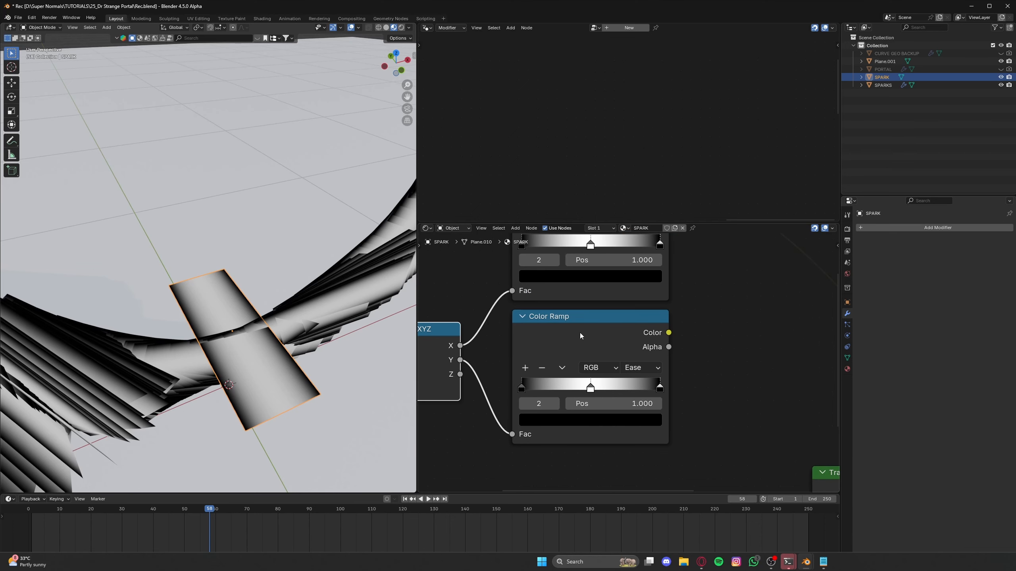
{"action": "left_click", "coordinate": [579, 330], "text": "ctrl+shift"}
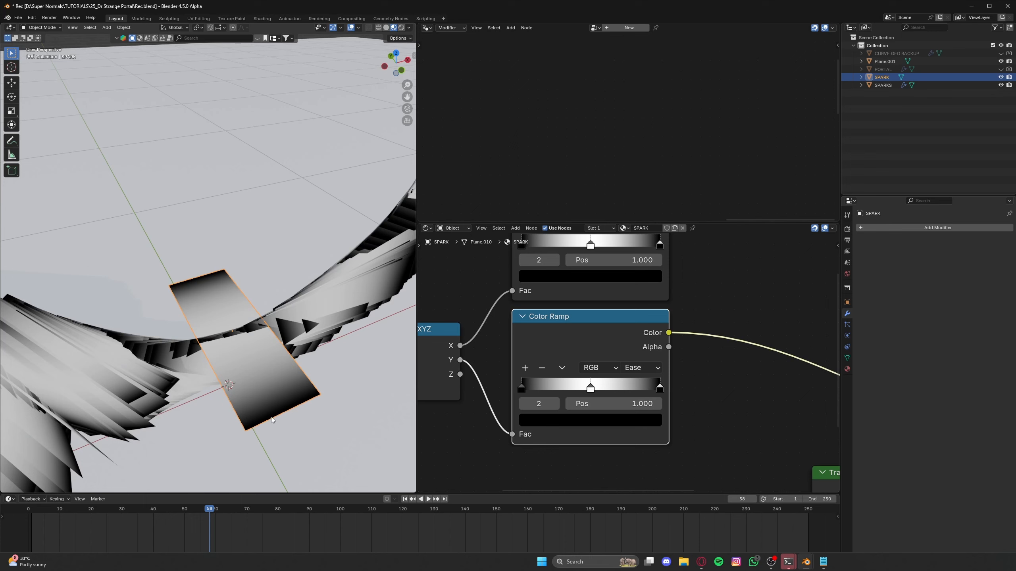
{"action": "scroll", "coordinate": [629, 334], "scroll_direction": "down", "scroll_amount": 3}
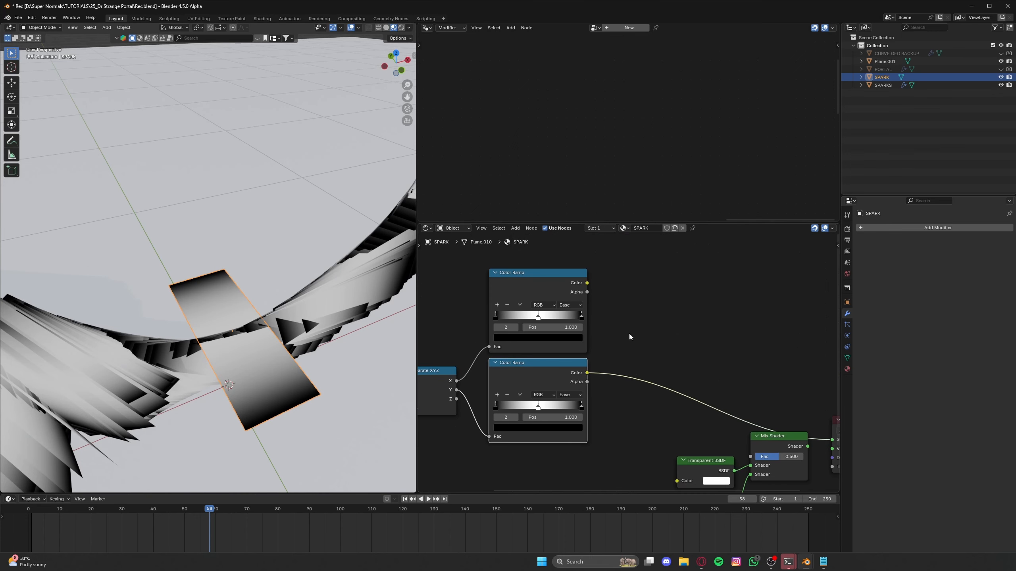
- Add a math Add node and connect the Color outputs of both Color Ramps to its two Value inputs
{"action": "key", "text": "shift+a"}
{"action": "type", "text": "add"}
{"action": "key", "text": "Return"}
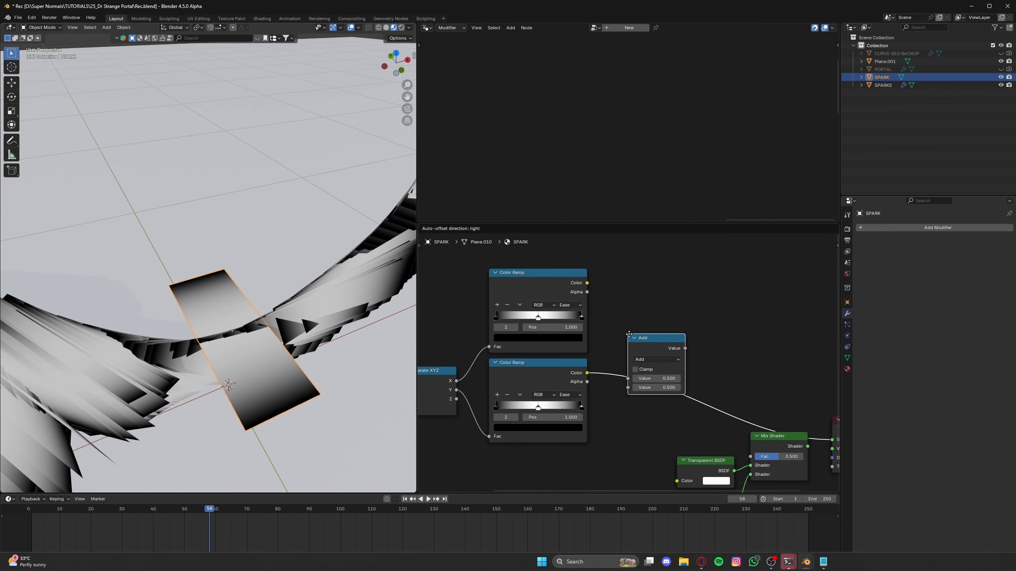
{"action": "left_click", "coordinate": [644, 328]}
{"action": "scroll", "coordinate": [644, 331], "scroll_direction": "up", "scroll_amount": 2}
{"action": "left_click_drag", "start_coordinate": [567, 245], "coordinate": [615, 337]}
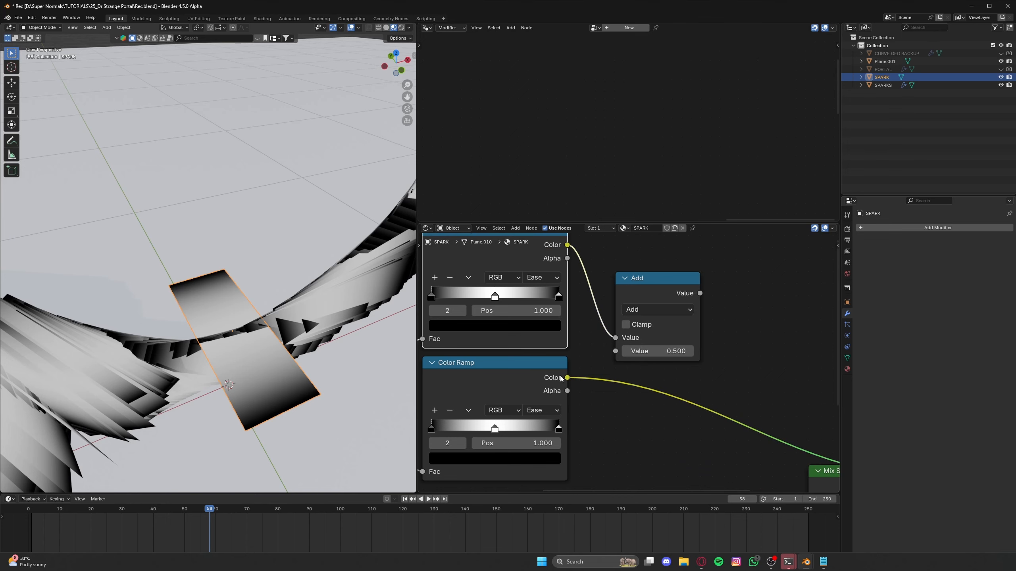
{"action": "left_click_drag", "start_coordinate": [567, 377], "coordinate": [615, 351]}
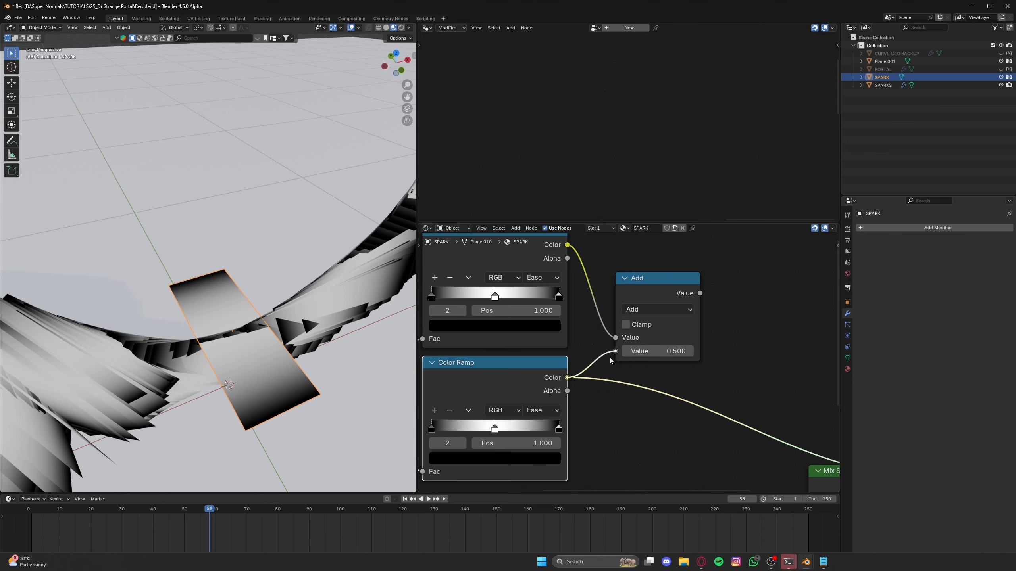
- Preview the math node's output, change its operation to Multiply, and save the file
{"action": "left_click", "coordinate": [660, 285], "text": "ctrl+shift"}
{"action": "mouse_move", "coordinate": [279, 353]}
{"action": "middle_mouse_down"}
{"action": "mouse_move", "coordinate": [259, 369]}
{"action": "mouse_move", "coordinate": [276, 357]}
{"action": "middle_mouse_up"}
{"action": "left_click", "coordinate": [653, 310]}
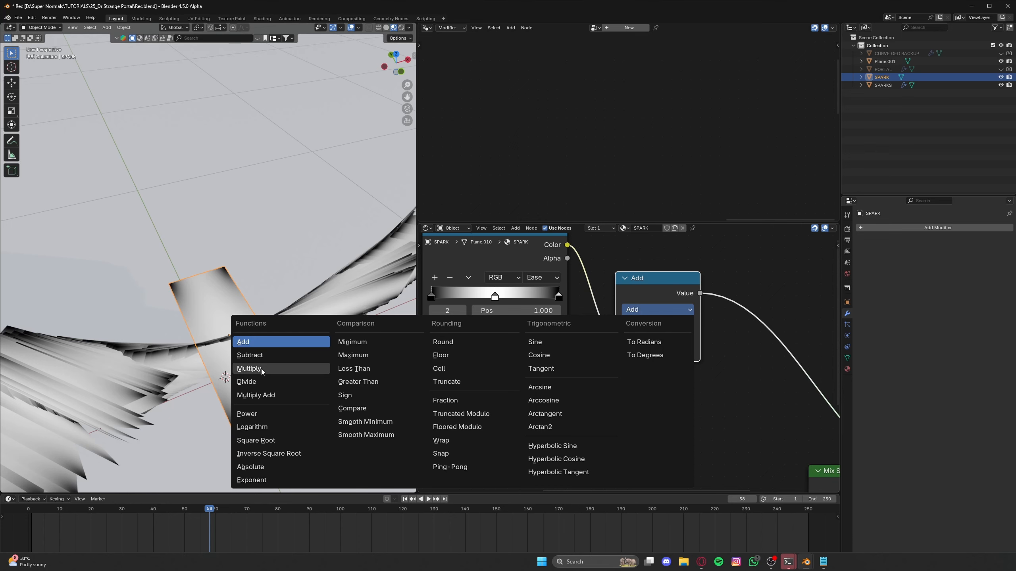
{"action": "left_click", "coordinate": [249, 368]}
{"action": "middle_click_drag", "start_coordinate": [256, 371], "coordinate": [208, 281]}
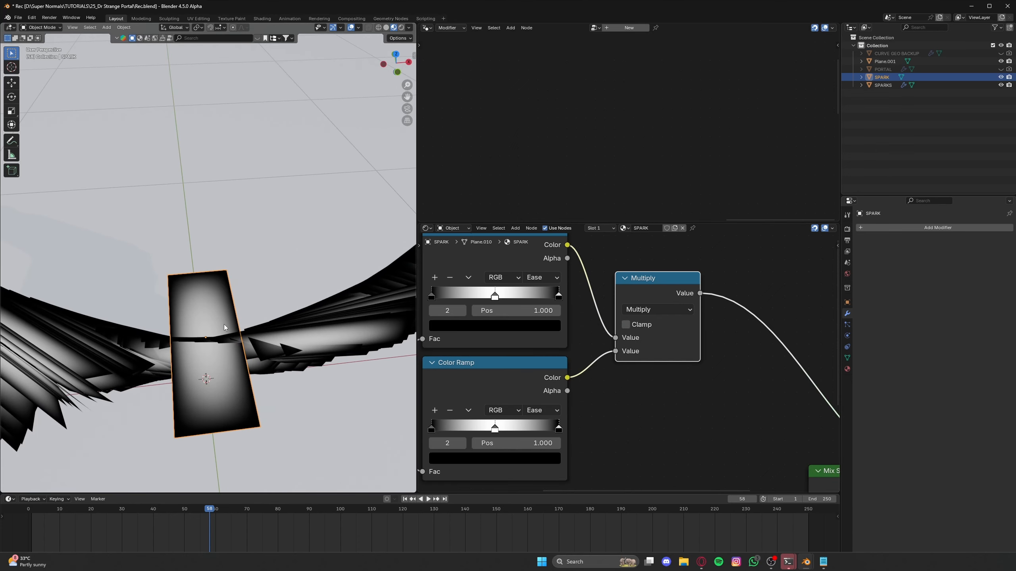
{"action": "key", "text": "ctrl+s"}
- Connect the Multiply output to the Mix Shader's Fac and the Mix Shader to the Material Output's Surface
{"action": "scroll", "coordinate": [590, 342], "scroll_direction": "down", "scroll_amount": 3}
{"action": "scroll", "coordinate": [590, 341], "scroll_direction": "up", "scroll_amount": 1}
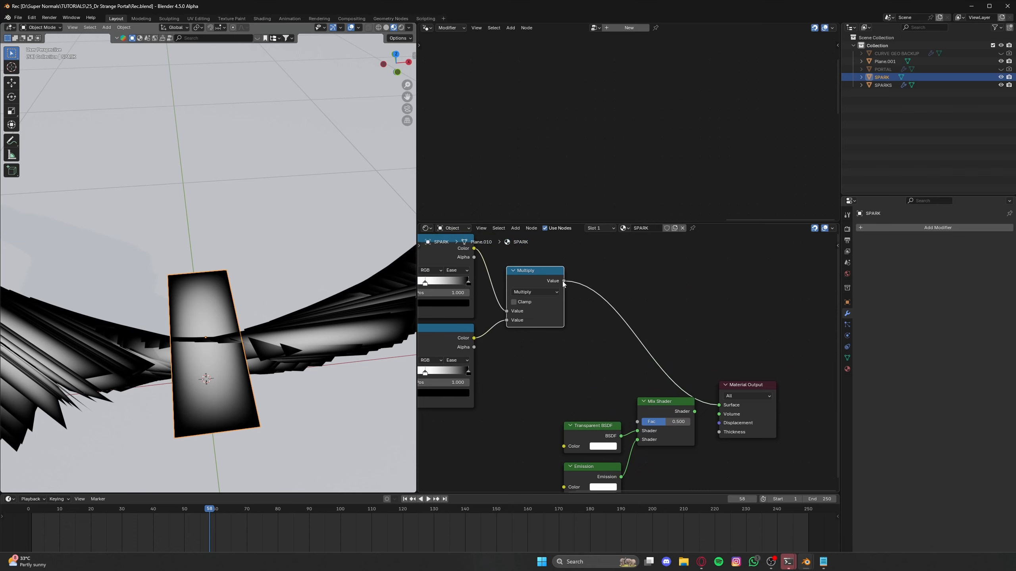
{"action": "left_click_drag", "start_coordinate": [564, 283], "coordinate": [637, 422]}
{"action": "scroll", "coordinate": [638, 422], "scroll_direction": "up", "scroll_amount": 2}
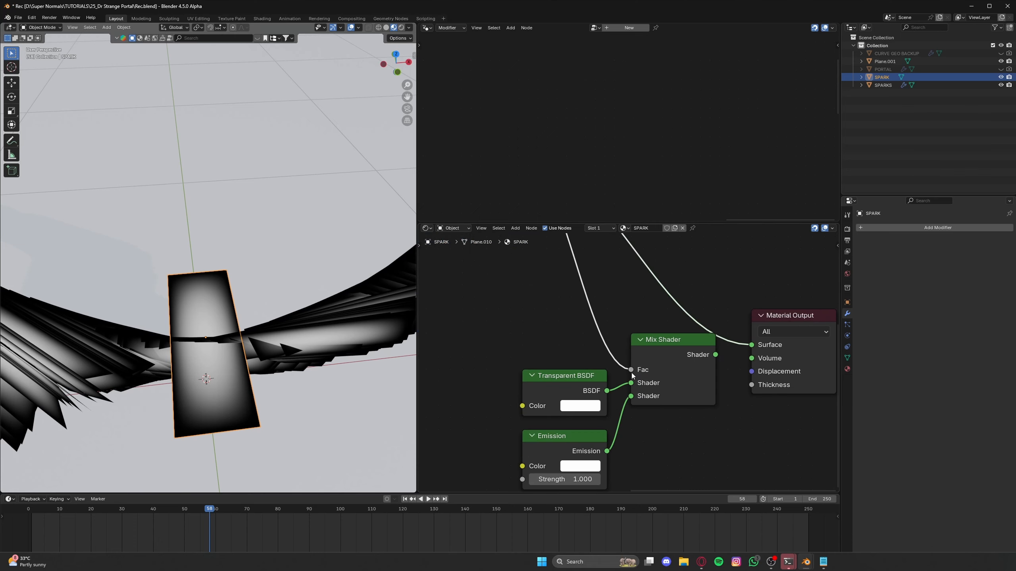
{"action": "left_click_drag", "start_coordinate": [715, 354], "coordinate": [749, 344]}
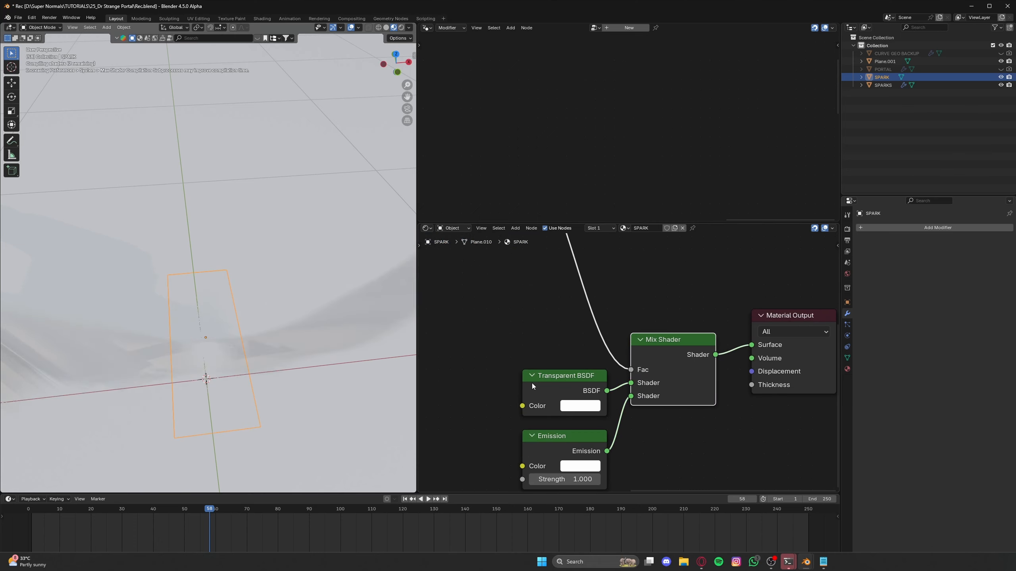
{"action": "middle_click_drag", "start_coordinate": [532, 383], "coordinate": [541, 329]}
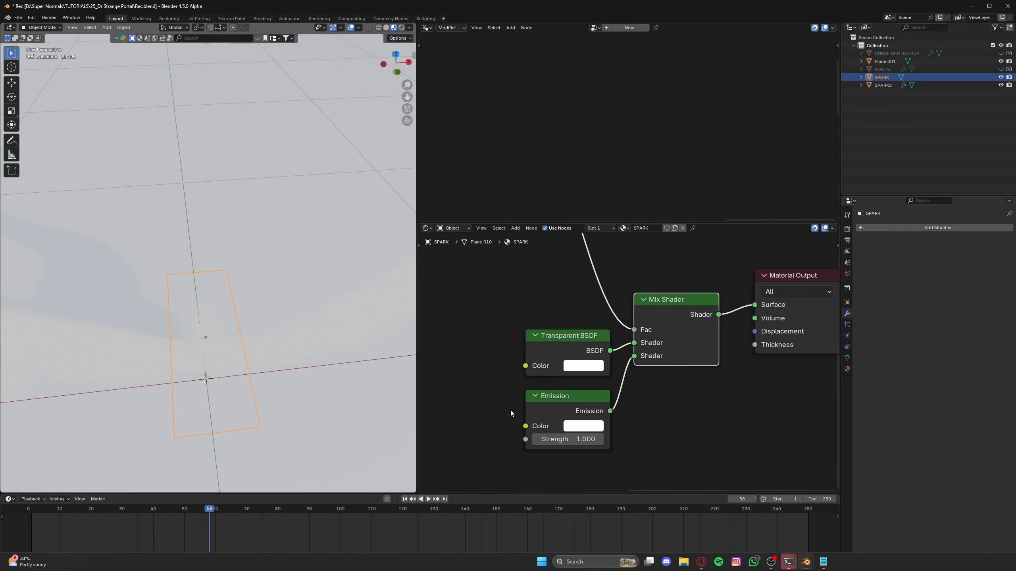
- Set the Emission shader's color to orange
{"action": "middle_click_drag", "start_coordinate": [240, 352], "coordinate": [204, 292]}
{"action": "scroll", "coordinate": [636, 412], "scroll_direction": "up", "scroll_amount": 2}
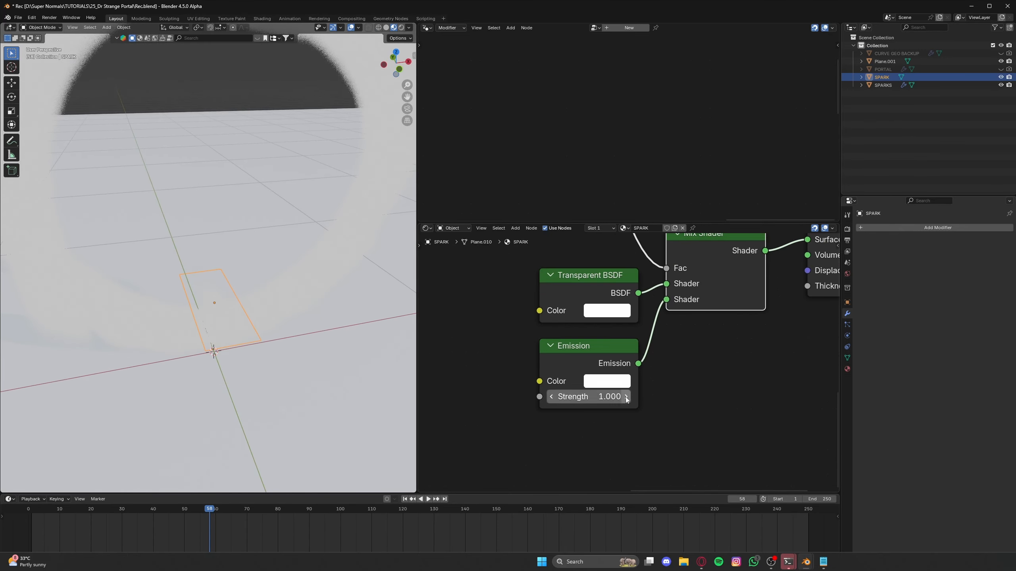
{"action": "left_click", "coordinate": [606, 388]}
{"action": "left_click_drag", "start_coordinate": [651, 202], "coordinate": [627, 252]}
{"action": "scroll", "coordinate": [284, 279], "scroll_direction": "down", "scroll_amount": 3}
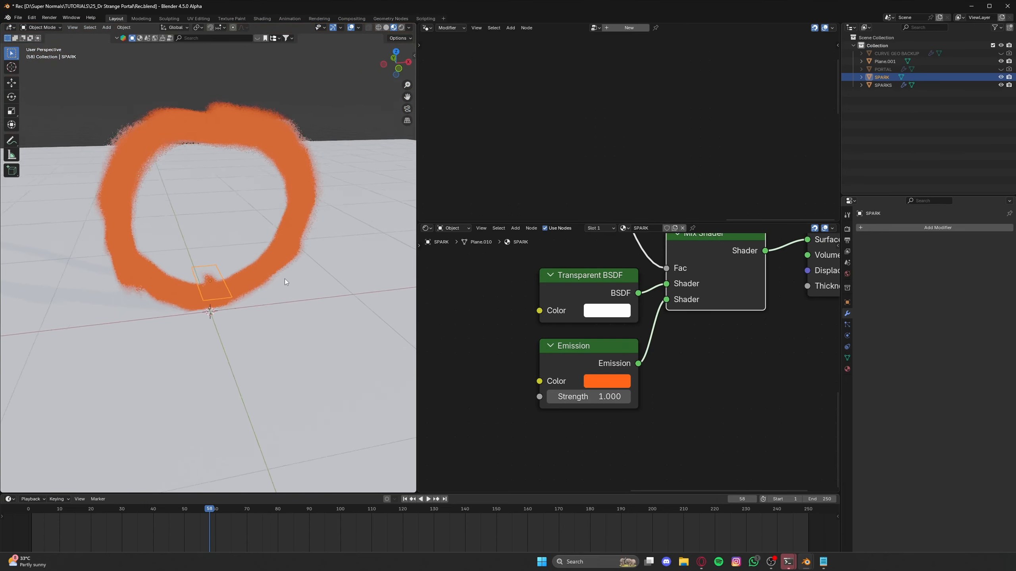
{"action": "middle_click_drag", "start_coordinate": [284, 279], "coordinate": [294, 281]}
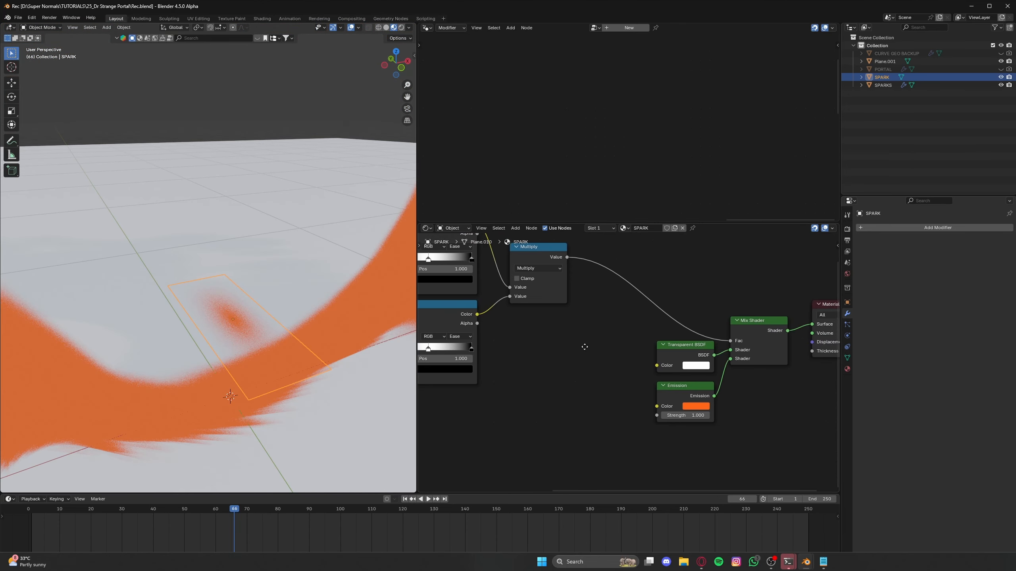
- Insert a Color Ramp between the Multiply node and the Mix Shader's Fac, and move its white stop to position 0.355
{"action": "scroll", "coordinate": [580, 340], "scroll_direction": "up", "scroll_amount": 2}
{"action": "middle_click_drag", "start_coordinate": [585, 347], "coordinate": [570, 342]}
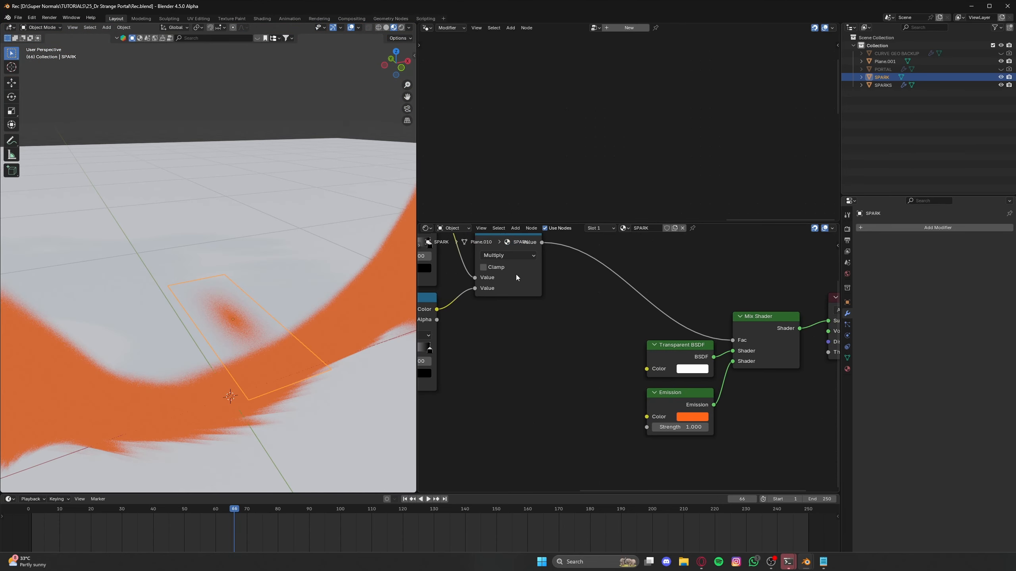
{"action": "scroll", "coordinate": [517, 277], "scroll_direction": "down", "scroll_amount": 3}
{"action": "key", "text": "shift+a"}
{"action": "left_click", "coordinate": [548, 362]}
{"action": "type", "text": "color"}
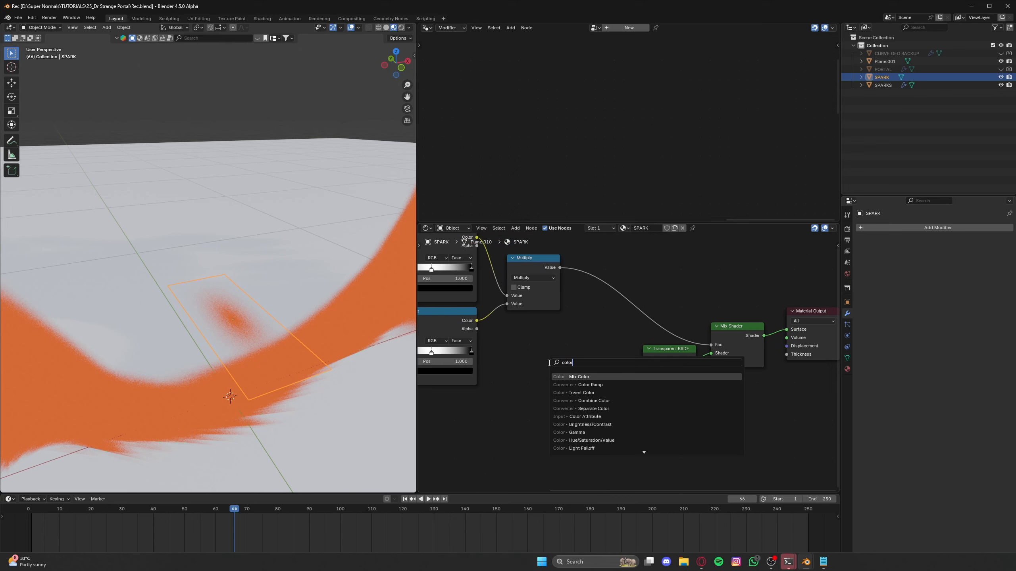
{"action": "key", "text": "Down"}
{"action": "key", "text": "Return"}
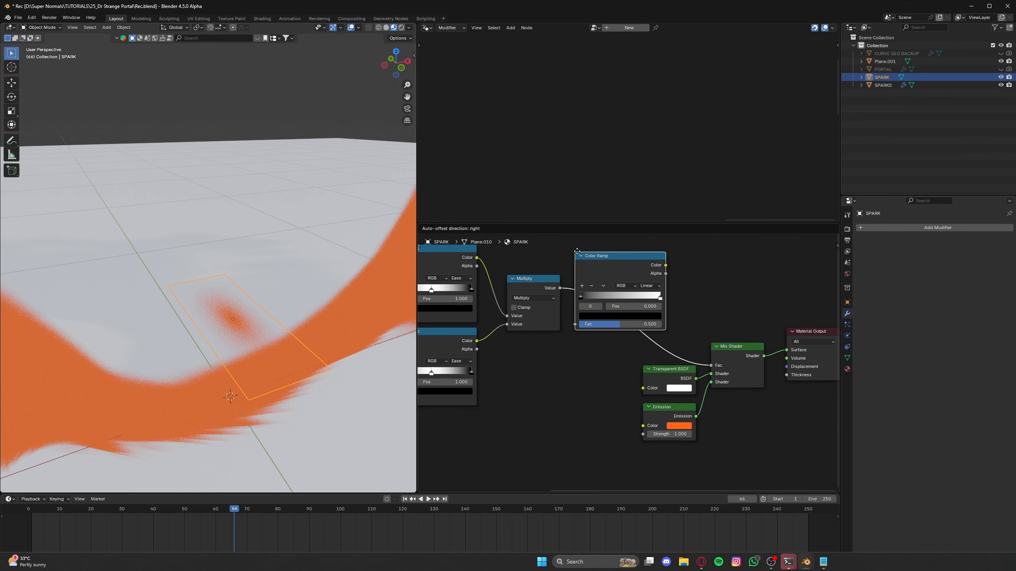
{"action": "left_click", "coordinate": [585, 330]}
{"action": "scroll", "coordinate": [636, 333], "scroll_direction": "up", "scroll_amount": 2}
{"action": "left_click_drag", "start_coordinate": [639, 322], "coordinate": [548, 325]}
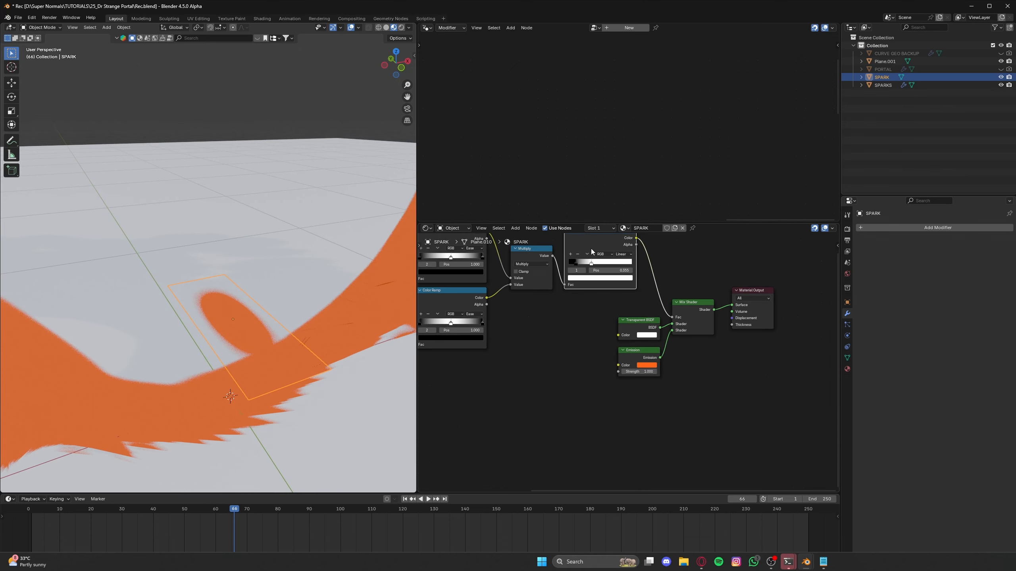
- Duplicate the new Color Ramp below the Multiply node and connect the copy's Color output to the Emission shader's Color
{"action": "key", "text": "shift+d"}
{"action": "left_click", "coordinate": [540, 354]}
{"action": "scroll", "coordinate": [547, 361], "scroll_direction": "up", "scroll_amount": 5}
{"action": "middle_click_drag", "start_coordinate": [530, 295], "coordinate": [603, 315]}
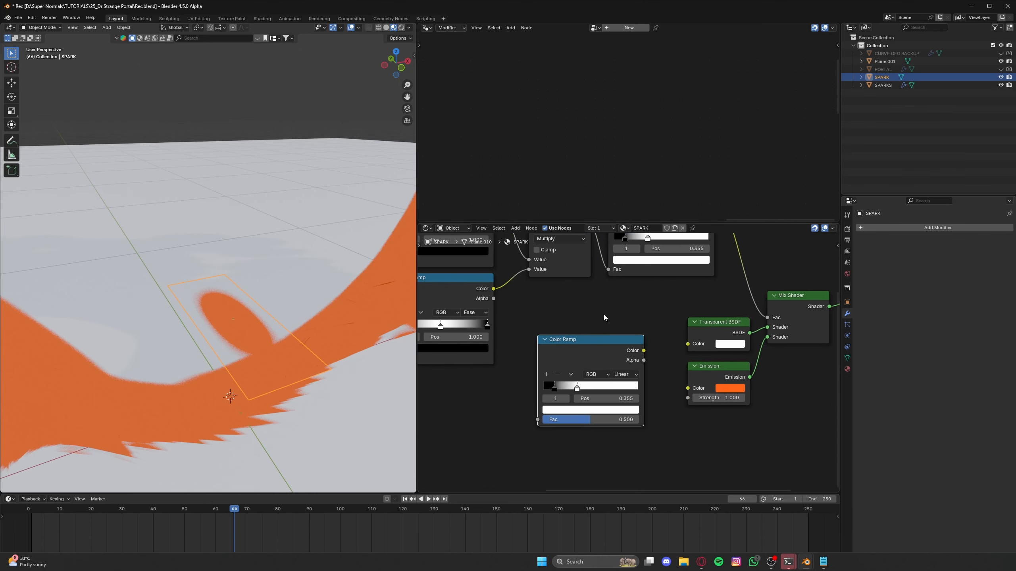
{"action": "scroll", "coordinate": [616, 307], "scroll_direction": "down", "scroll_amount": 2}
{"action": "scroll", "coordinate": [629, 352], "scroll_direction": "up", "scroll_amount": 5}
{"action": "left_click_drag", "start_coordinate": [648, 347], "coordinate": [703, 394]}
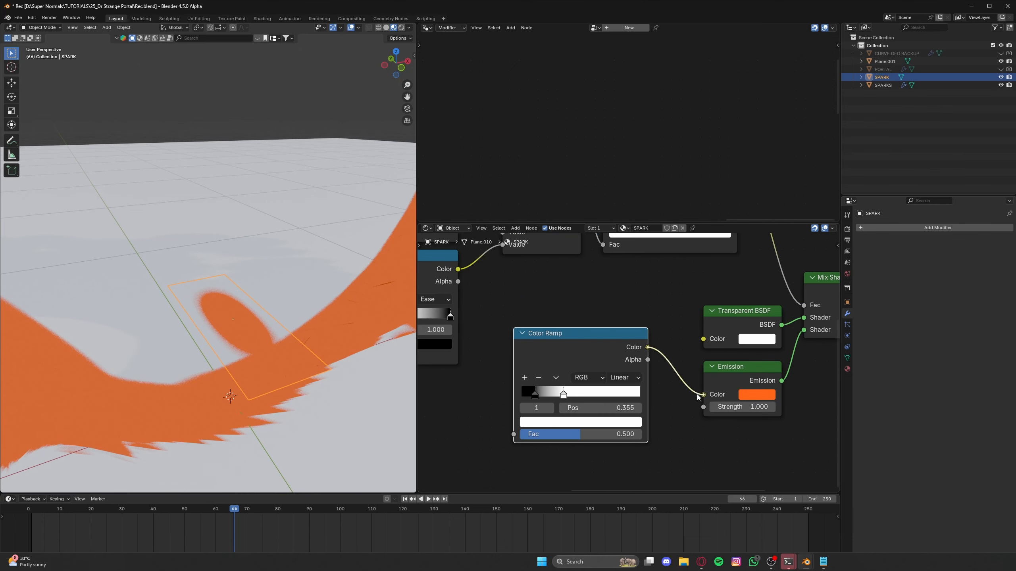
- Connect the Multiply node's Value output to the Fac input of the Color Ramp feeding the Emission shader
{"action": "scroll", "coordinate": [544, 249], "scroll_direction": "down", "scroll_amount": 1}
{"action": "left_click", "coordinate": [560, 257]}
{"action": "middle_click_drag", "start_coordinate": [536, 258], "coordinate": [570, 280]}
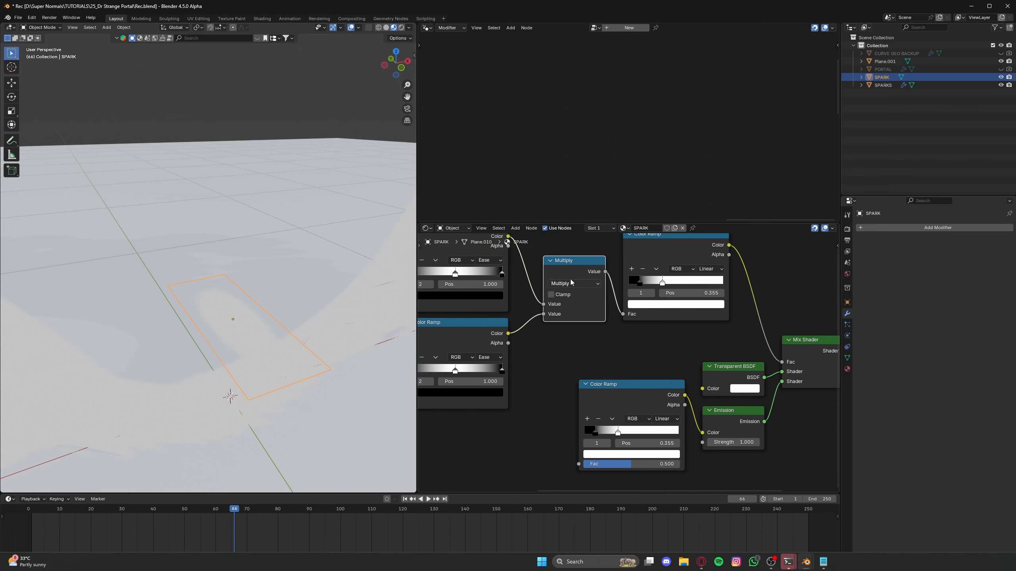
{"action": "mouse_move", "coordinate": [586, 349]}
{"action": "left_mouse_down"}
{"action": "mouse_move", "coordinate": [529, 387]}
{"action": "mouse_move", "coordinate": [578, 464]}
{"action": "left_mouse_up"}
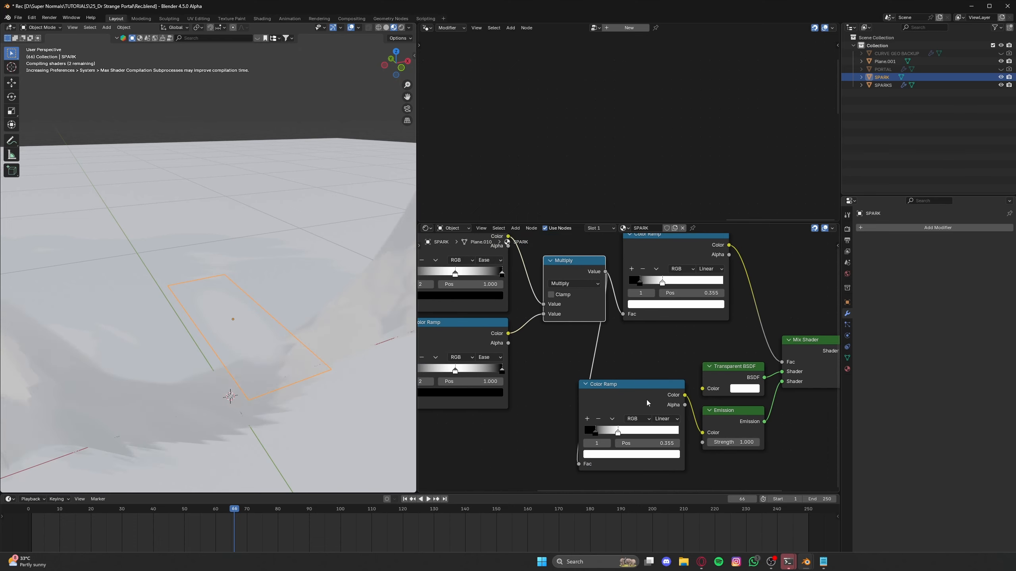
- Color the Emission ramp with a red first stop and an orange second stop at position 0.736
{"action": "scroll", "coordinate": [646, 400], "scroll_direction": "up", "scroll_amount": 3}
{"action": "scroll", "coordinate": [624, 360], "scroll_direction": "up", "scroll_amount": 3}
{"action": "middle_click_drag", "start_coordinate": [600, 354], "coordinate": [704, 371]}
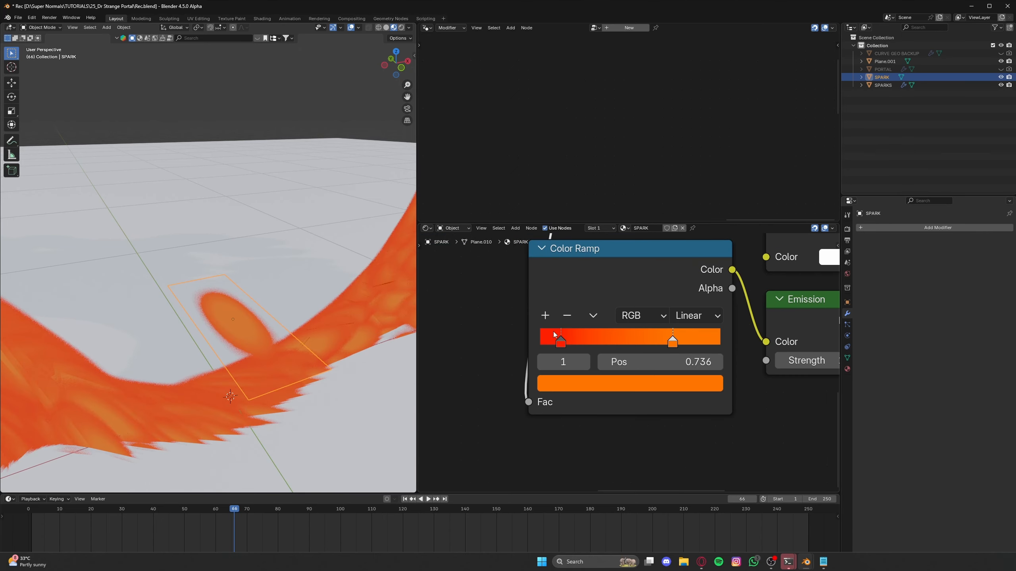
- Set the Emission shader's Strength to 5
{"action": "scroll", "coordinate": [633, 332], "scroll_direction": "down", "scroll_amount": 2}
{"action": "middle_click_drag", "start_coordinate": [633, 331], "coordinate": [571, 356]}
{"action": "scroll", "coordinate": [641, 348], "scroll_direction": "down", "scroll_amount": 5}
{"action": "scroll", "coordinate": [643, 402], "scroll_direction": "up", "scroll_amount": 2}
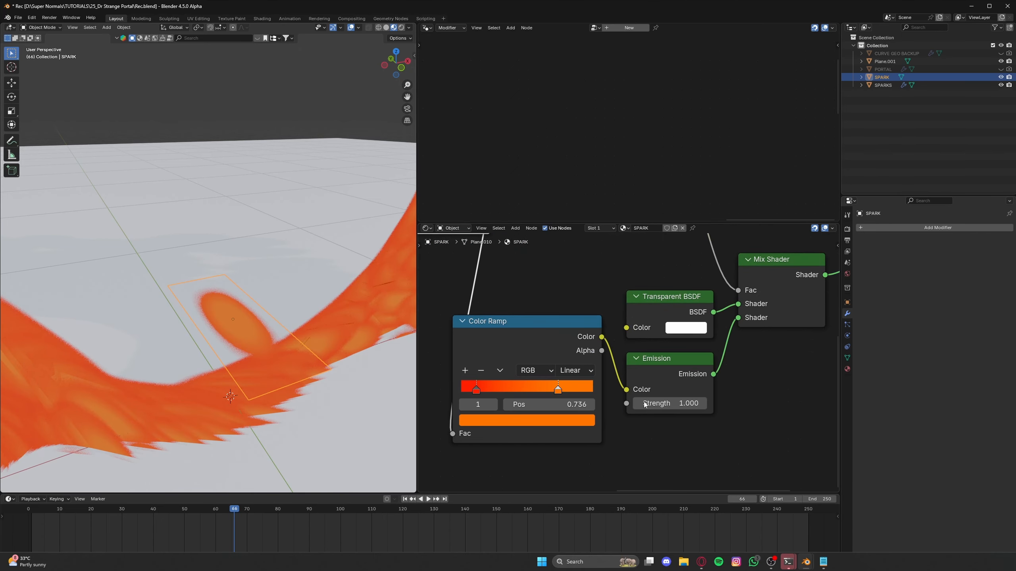
{"action": "left_click", "coordinate": [678, 404]}
{"action": "type", "text": "5"}
{"action": "key", "text": "Return"}
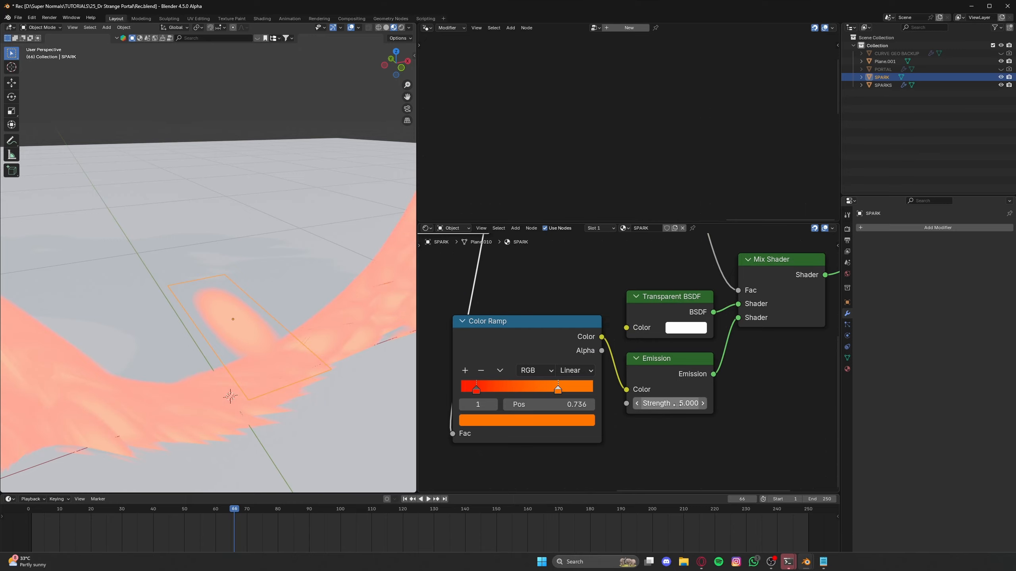
- Play the animation and examine the emissive sparks along the portal ring from different angles
{"action": "scroll", "coordinate": [218, 289], "scroll_direction": "down", "scroll_amount": 6}
{"action": "middle_click_drag", "start_coordinate": [208, 289], "coordinate": [227, 292]}
{"action": "scroll", "coordinate": [232, 295], "scroll_direction": "up", "scroll_amount": 3}
{"action": "scroll", "coordinate": [232, 295], "scroll_direction": "up", "scroll_amount": 2}
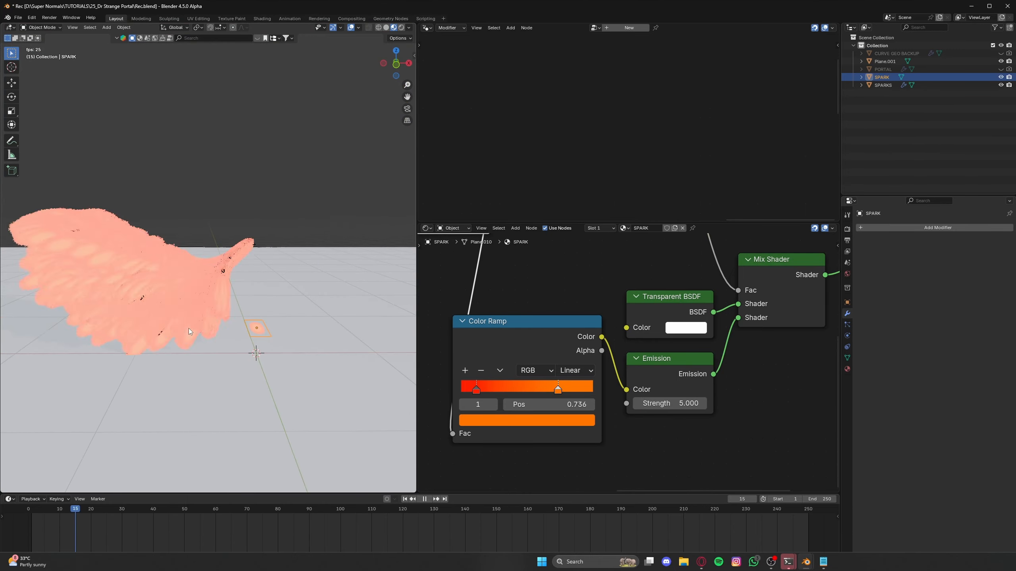
{"action": "key", "text": "space"}
{"action": "mouse_move", "coordinate": [196, 302]}
{"action": "middle_mouse_down"}
{"action": "mouse_move", "coordinate": [277, 303]}
{"action": "mouse_move", "coordinate": [194, 302]}
{"action": "middle_mouse_up"}
{"action": "scroll", "coordinate": [355, 376], "scroll_direction": "up", "scroll_amount": 4}
{"action": "middle_click_drag", "start_coordinate": [357, 379], "coordinate": [229, 330]}
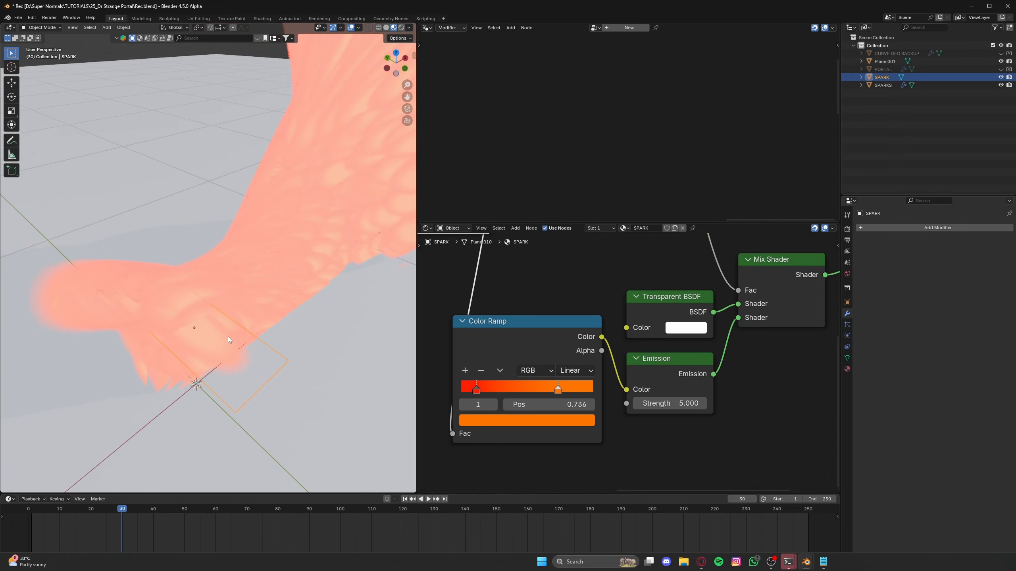
- Duplicate the SPARK plane's mesh in place and rotate the copy -90° about the global Y axis to form crossed planes
{"action": "key", "text": "Tab"}
{"action": "middle_click_drag", "start_coordinate": [211, 376], "coordinate": [257, 333]}
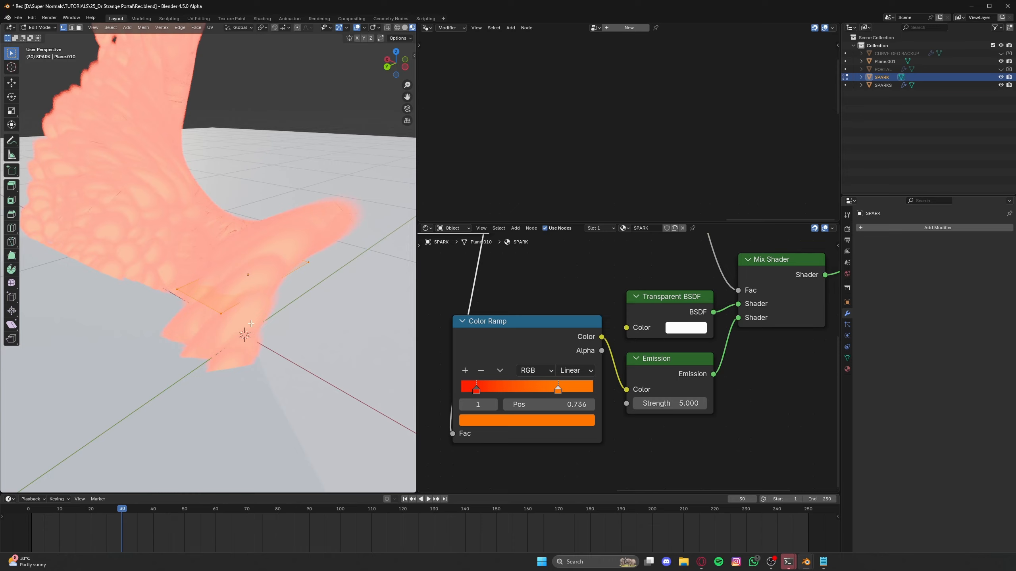
{"action": "key", "text": "shift+d"}
{"action": "right_click", "coordinate": [254, 285]}
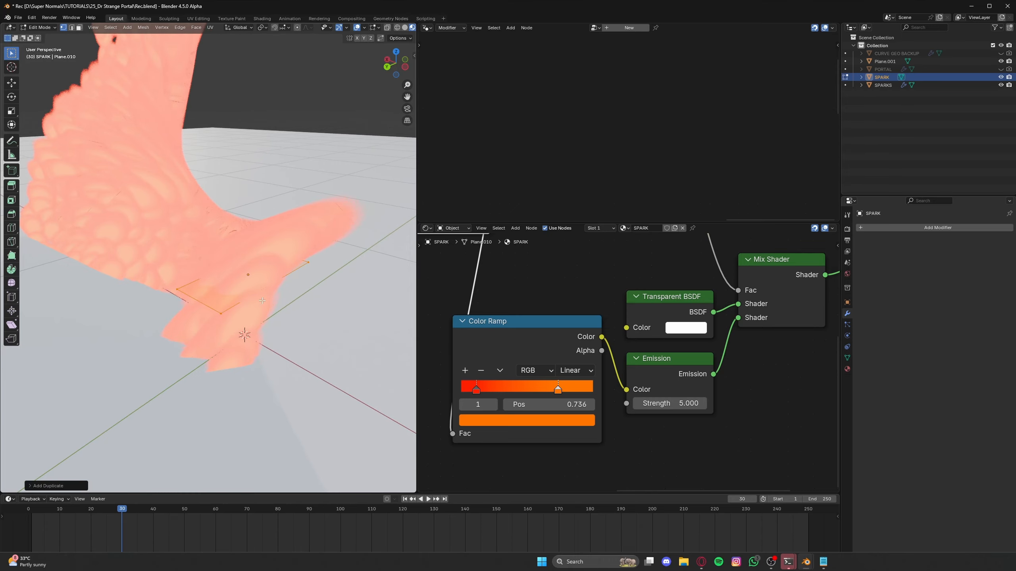
{"action": "middle_click_drag", "start_coordinate": [264, 299], "coordinate": [174, 292]}
{"action": "key", "text": "r"}
{"action": "key", "text": "x"}
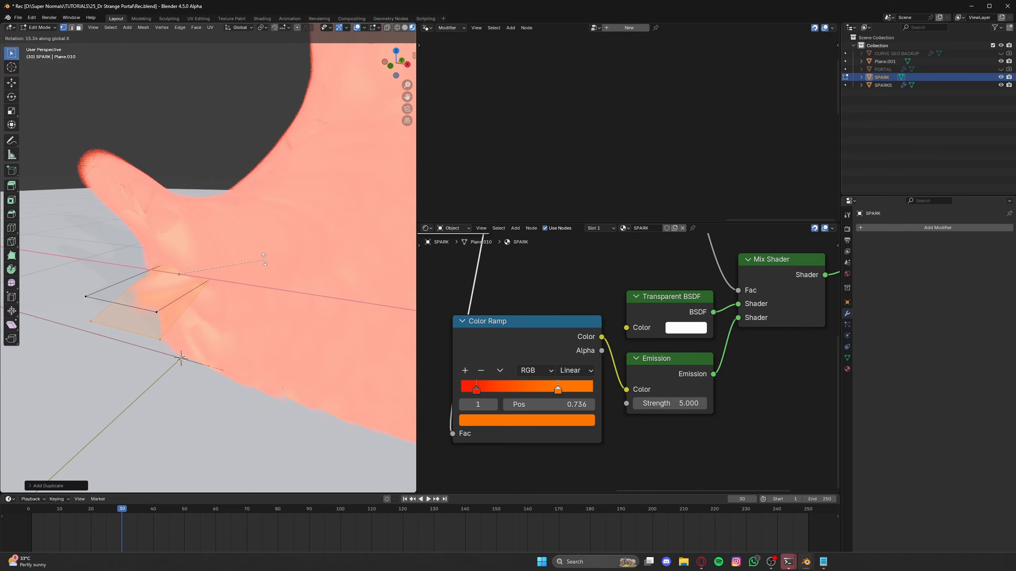
{"action": "key", "text": "y"}
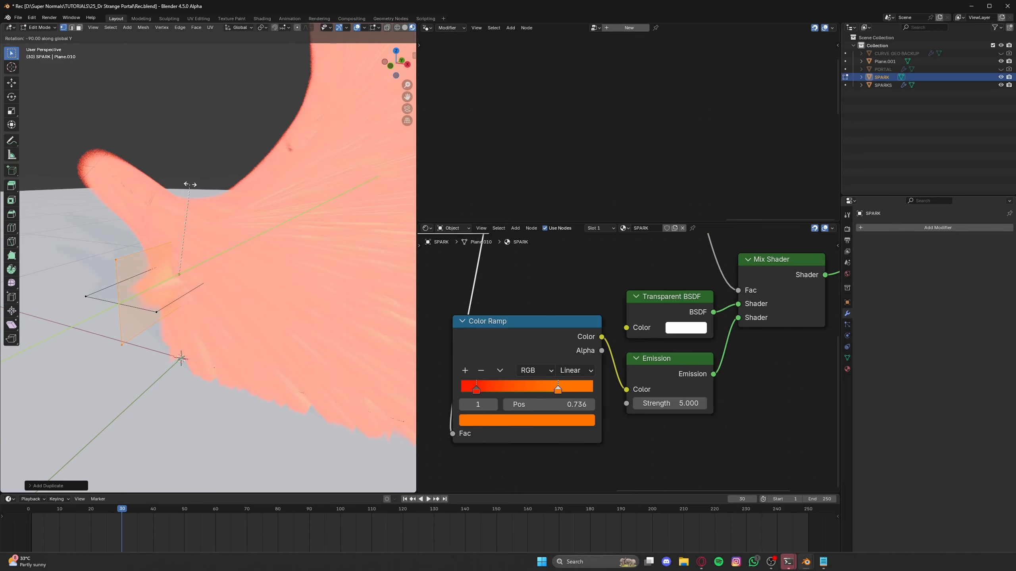
{"action": "key", "text": "Return"}
{"action": "middle_click_drag", "start_coordinate": [190, 184], "coordinate": [271, 297]}
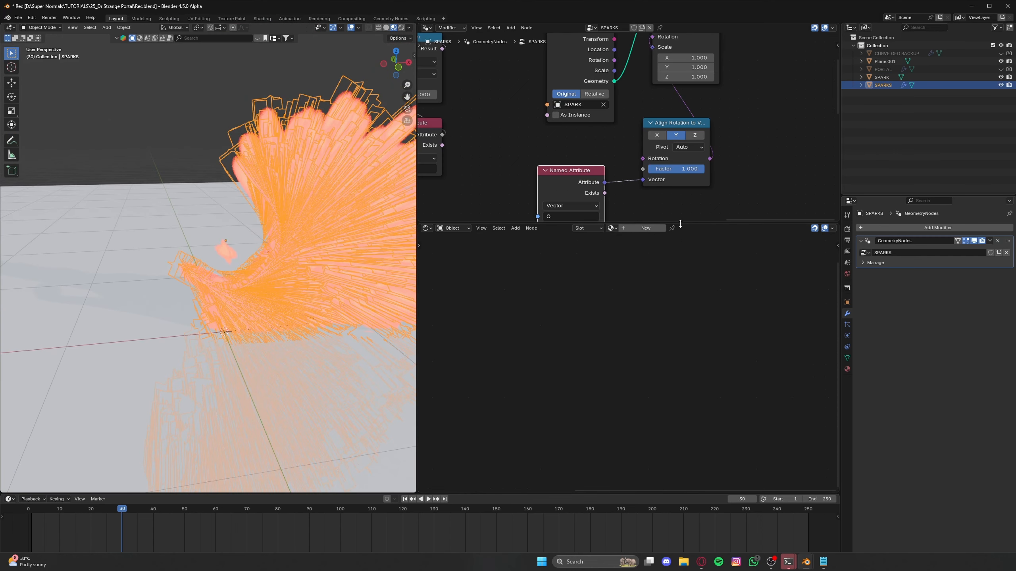
- Add a vector Length node to the SPARKS geometry nodes, fed by the Named Attribute's Attribute output
{"action": "left_click_drag", "start_coordinate": [744, 223], "coordinate": [714, 412]}
{"action": "left_click_drag", "start_coordinate": [574, 265], "coordinate": [574, 239]}
{"action": "scroll", "coordinate": [606, 237], "scroll_direction": "up", "scroll_amount": 4}
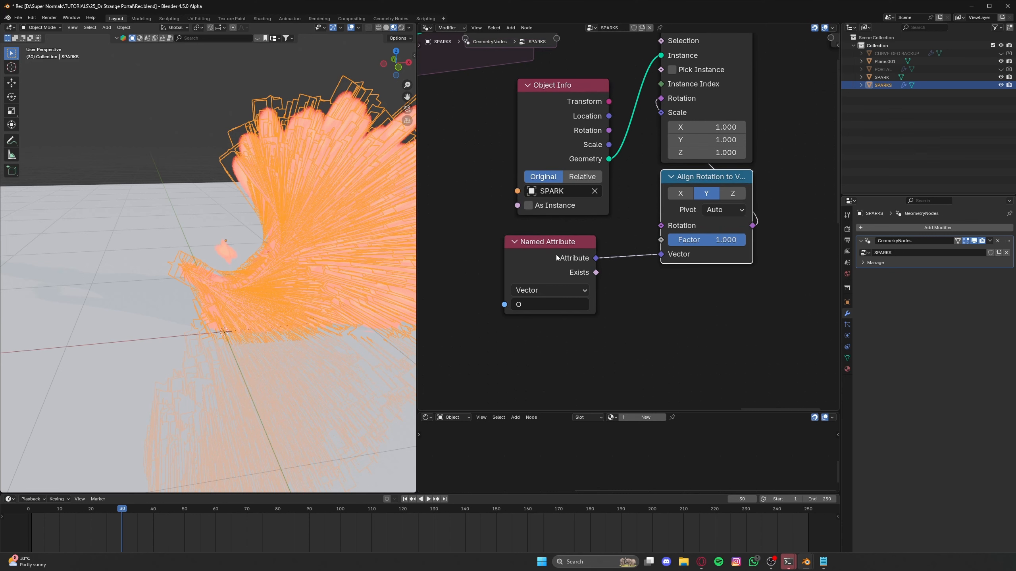
{"action": "left_click", "coordinate": [556, 254]}
{"action": "middle_click_drag", "start_coordinate": [556, 254], "coordinate": [507, 239]}
{"action": "left_click_drag", "start_coordinate": [549, 244], "coordinate": [643, 314]}
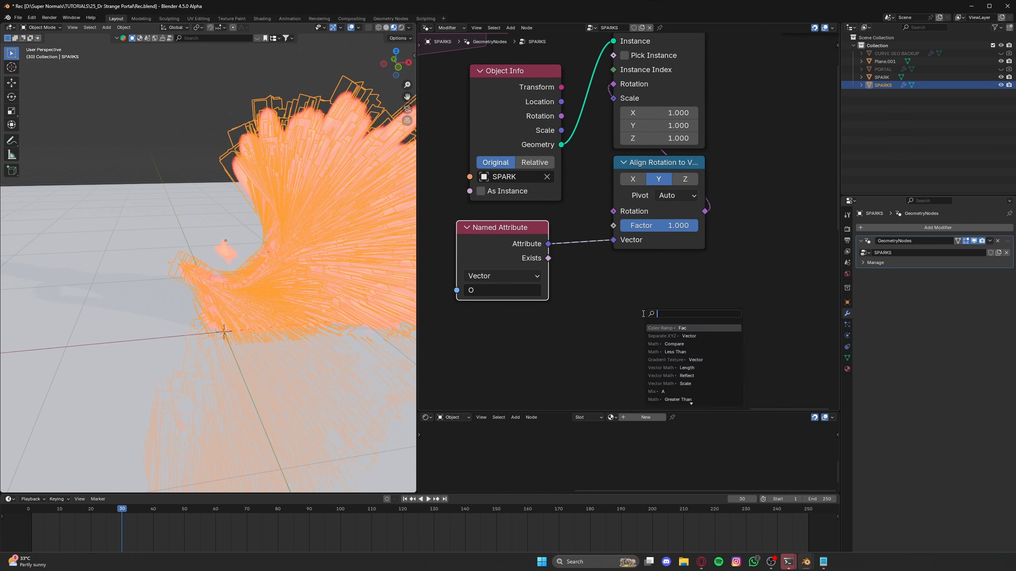
{"action": "type", "text": "le"}
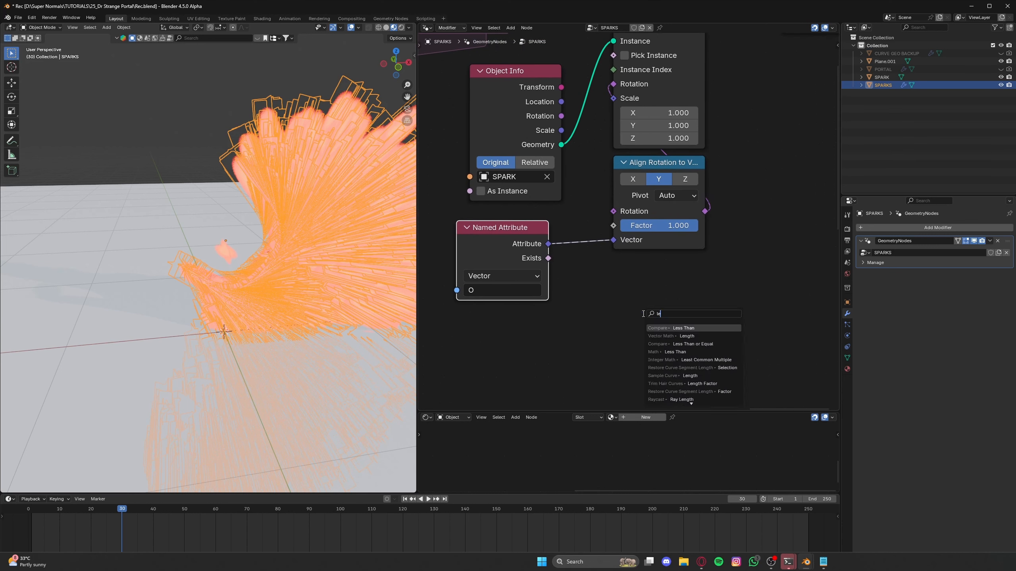
{"action": "type", "text": "n"}
{"action": "key", "text": "Return"}
{"action": "left_click", "coordinate": [613, 273]}
{"action": "middle_click_drag", "start_coordinate": [711, 255], "coordinate": [701, 291]}
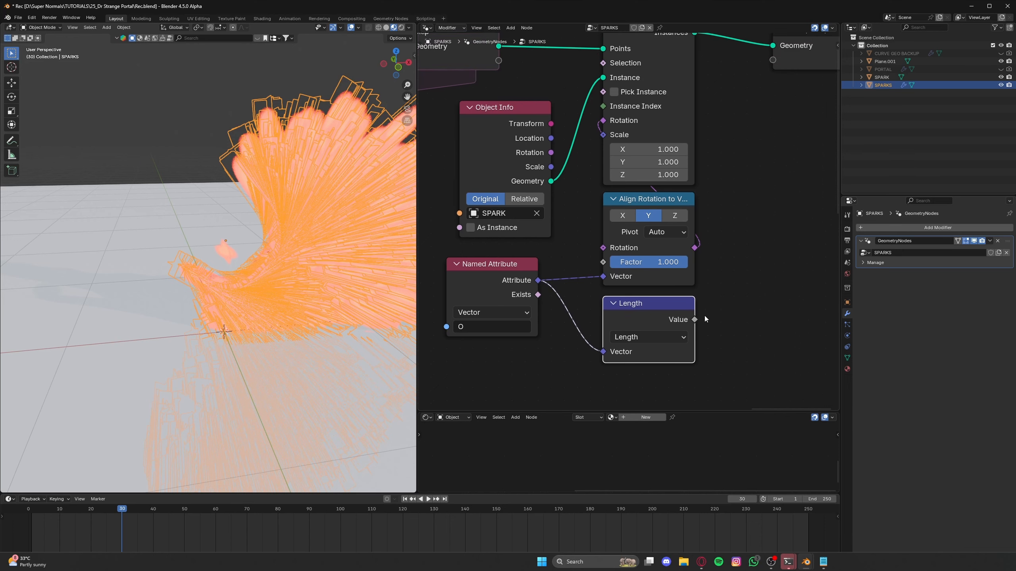
- Connect the Length node's Value to the instancing node's Scale and play the animation to check the spark sizes
{"action": "left_click_drag", "start_coordinate": [772, 251], "coordinate": [601, 138]}
{"action": "left_click", "coordinate": [244, 136]}
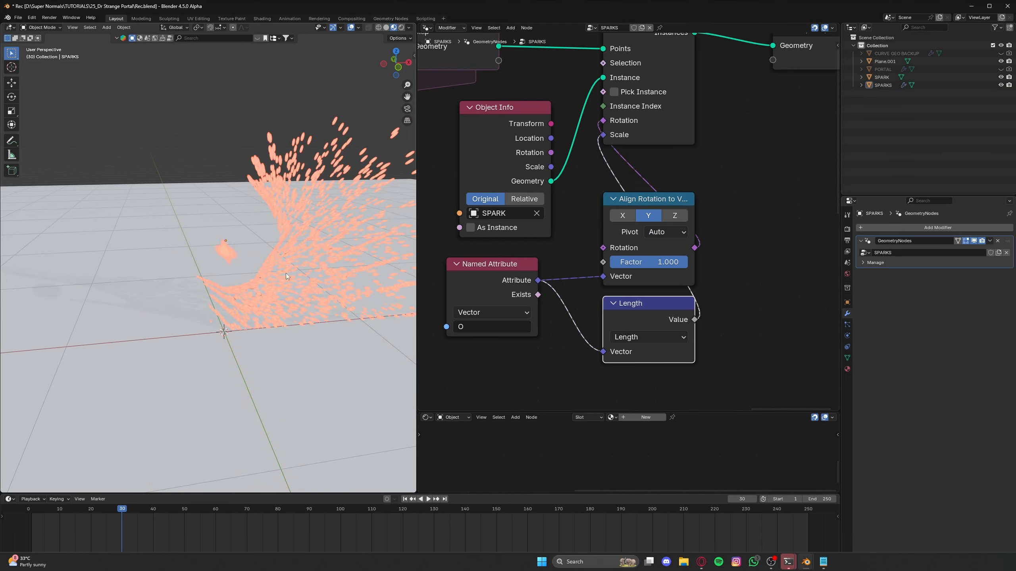
{"action": "key", "text": "space"}
{"action": "middle_click_drag", "start_coordinate": [291, 270], "coordinate": [264, 330]}
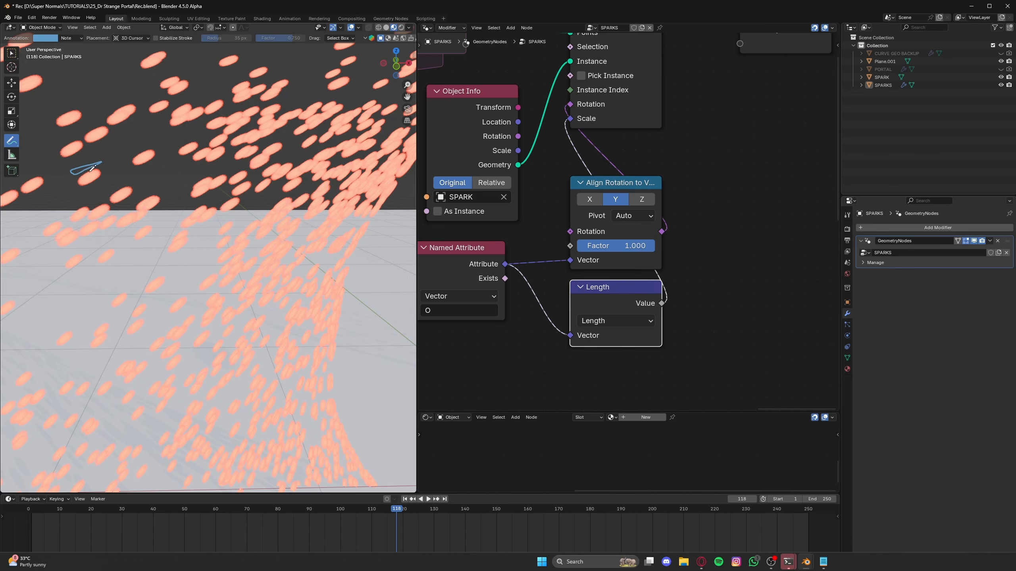
{"action": "scroll", "coordinate": [216, 224], "scroll_direction": "down", "scroll_amount": 7}
{"action": "middle_click_drag", "start_coordinate": [339, 273], "coordinate": [228, 255], "text": "shift"}
{"action": "scroll", "coordinate": [228, 255], "scroll_direction": "up", "scroll_amount": 4}
- Select the SPARK object inside the portal ring and enter Edit Mode on its mesh
{"action": "key", "text": "Tab"}
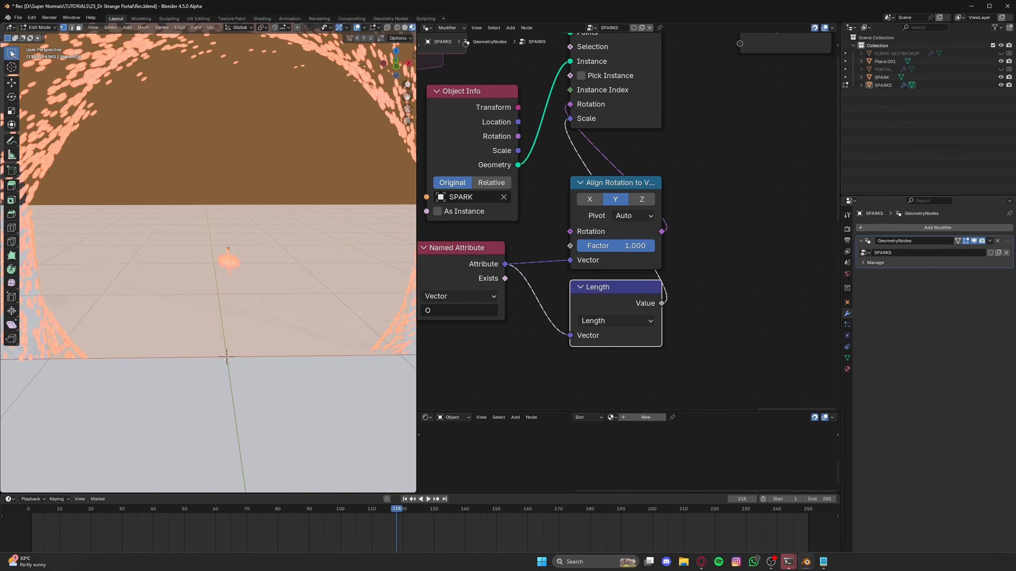
{"action": "key", "text": "Tab"}
{"action": "key", "text": "w"}
{"action": "left_click", "coordinate": [225, 265]}
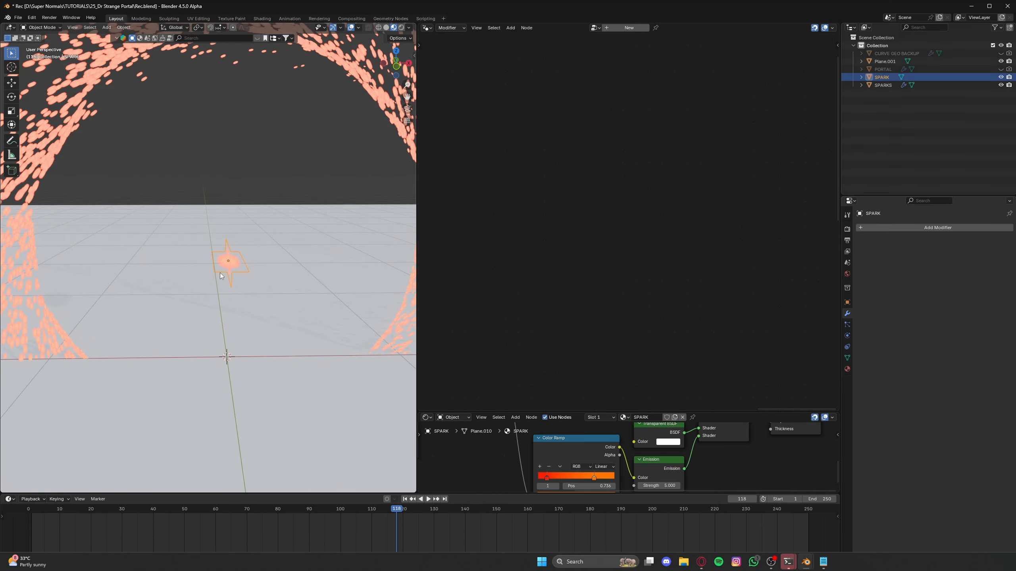
{"action": "mouse_move", "coordinate": [220, 274]}
{"action": "middle_mouse_down"}
{"action": "mouse_move", "coordinate": [268, 294]}
{"action": "mouse_move", "coordinate": [246, 290]}
{"action": "middle_mouse_up"}
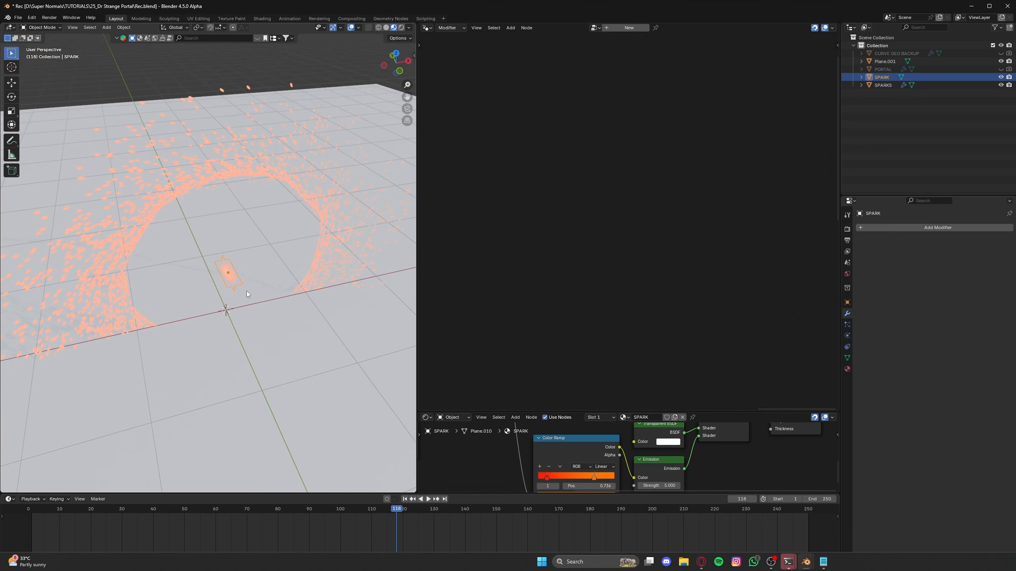
{"action": "key", "text": "Tab"}
- Try to taper the crossed SPARK planes by scaling the far-end vertices to about 0.3
{"action": "left_click_drag", "start_coordinate": [275, 215], "coordinate": [232, 285]}
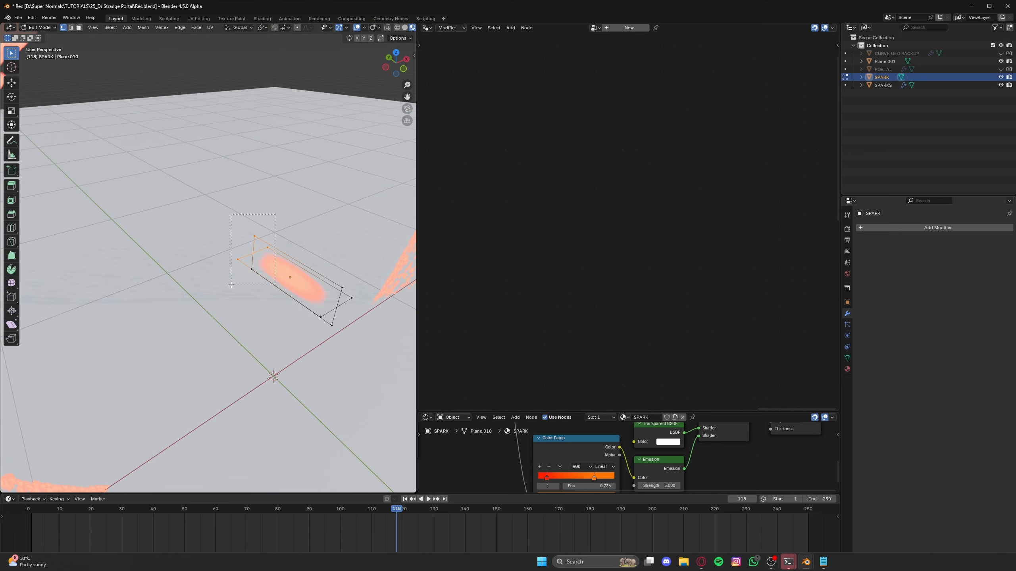
{"action": "scroll", "coordinate": [264, 270], "scroll_direction": "down", "scroll_amount": 4}
{"action": "scroll", "coordinate": [278, 244], "scroll_direction": "up", "scroll_amount": 3}
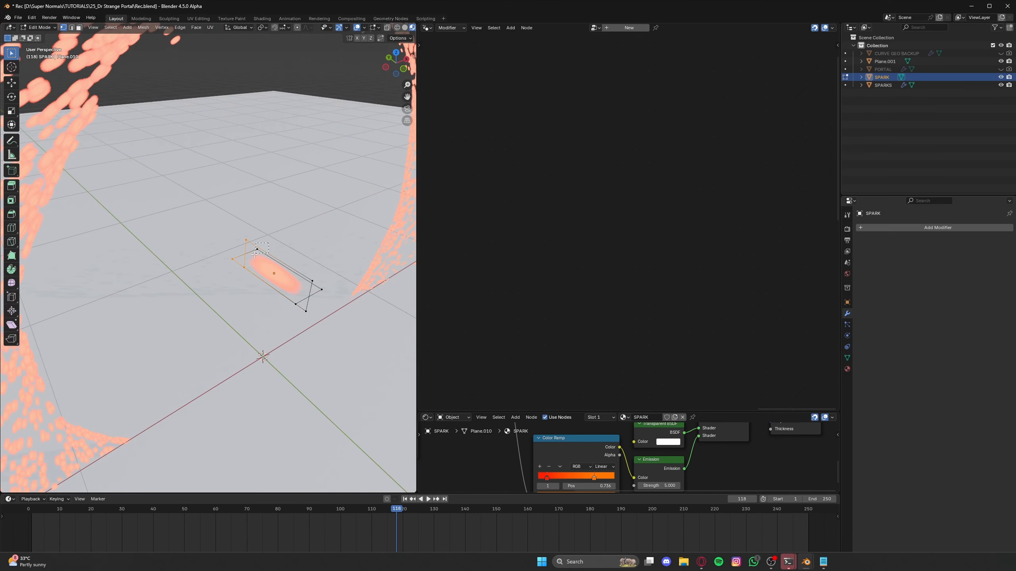
{"action": "scroll", "coordinate": [255, 254], "scroll_direction": "down", "scroll_amount": 3}
{"action": "key", "text": "s"}
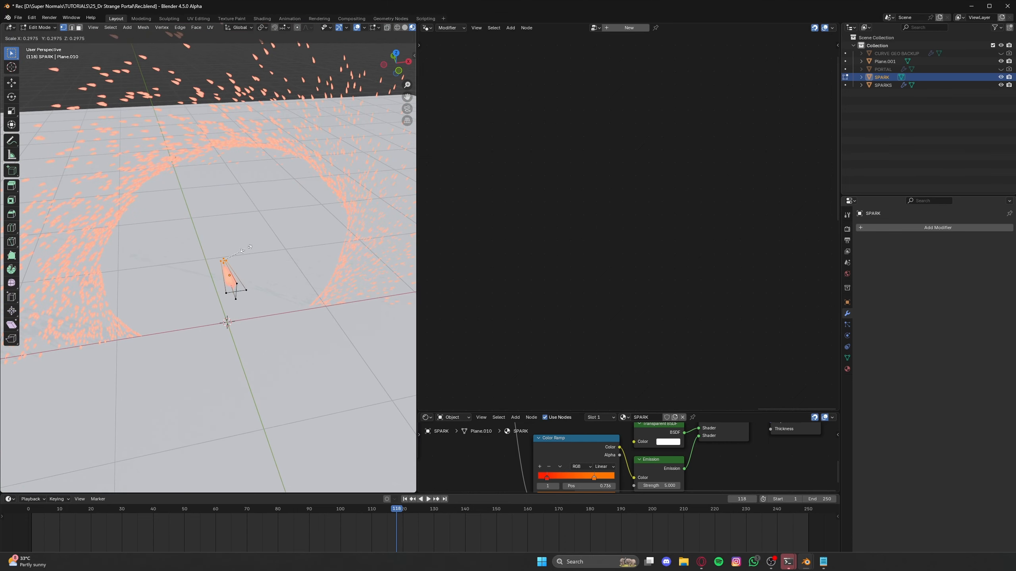
{"action": "left_click", "coordinate": [246, 249]}
{"action": "middle_click_drag", "start_coordinate": [246, 249], "coordinate": [288, 254]}
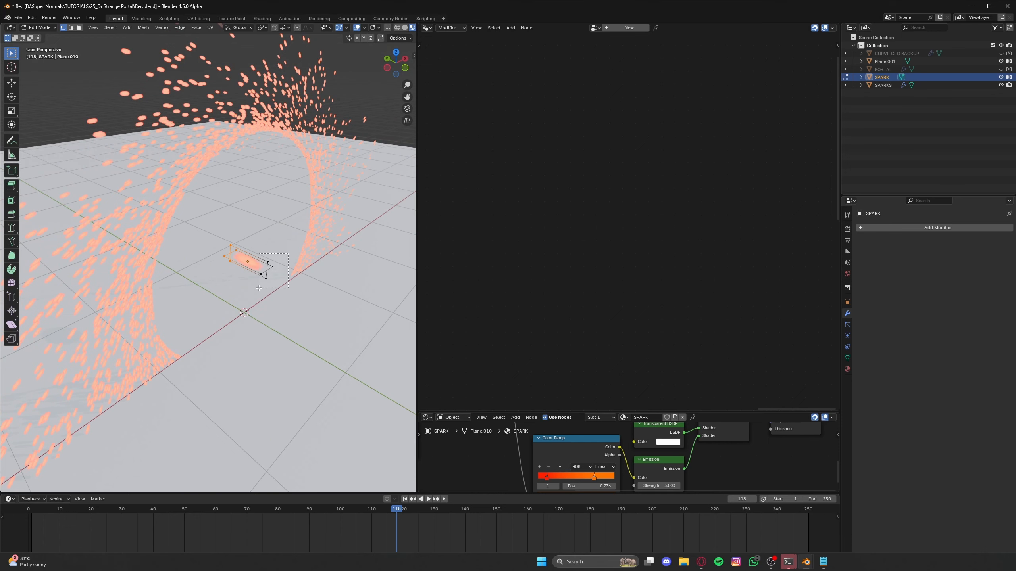
- Select the vertices at the near end of the crossed SPARK planes and scale them down almost to a point
{"action": "left_click_drag", "start_coordinate": [259, 288], "coordinate": [258, 289]}
{"action": "middle_click_drag", "start_coordinate": [248, 256], "coordinate": [222, 256]}
{"action": "key", "text": "s"}
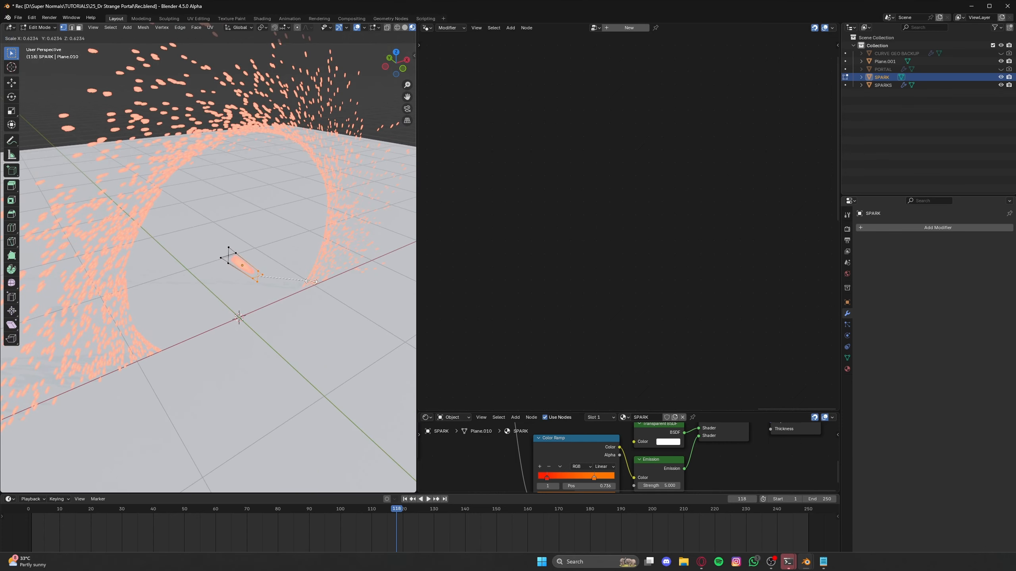
{"action": "left_click", "coordinate": [272, 280]}
{"action": "mouse_move", "coordinate": [290, 281]}
{"action": "middle_mouse_down"}
{"action": "mouse_move", "coordinate": [259, 266]}
{"action": "mouse_move", "coordinate": [303, 275]}
{"action": "mouse_move", "coordinate": [281, 272]}
{"action": "middle_mouse_up"}
{"action": "scroll", "coordinate": [303, 274], "scroll_direction": "up", "scroll_amount": 4}
- Add a centred crosswise loop cut to each of the two crossed SPARK planes
{"action": "key", "text": "ctrl+r"}
{"action": "left_click", "coordinate": [281, 272]}
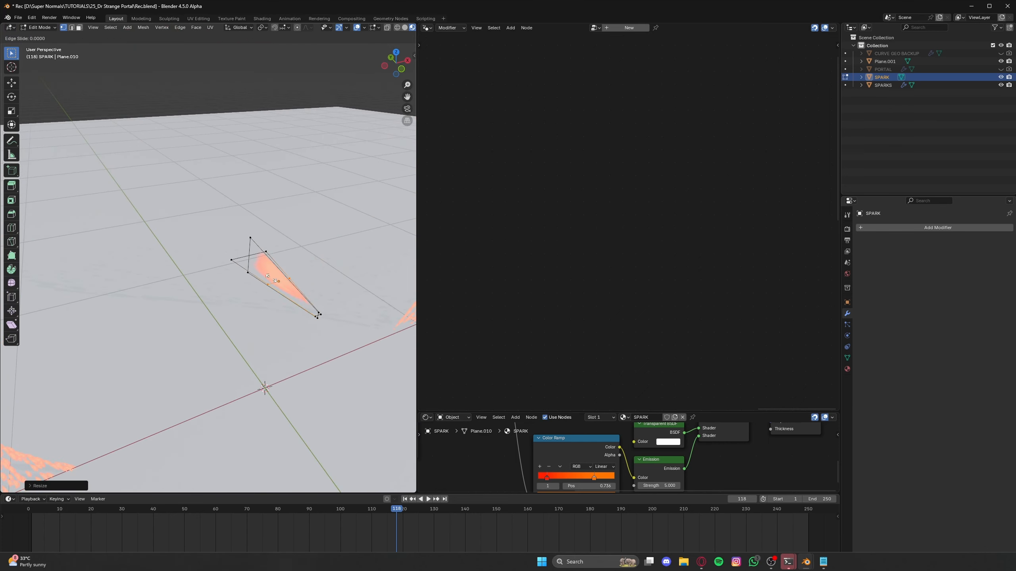
{"action": "right_click", "coordinate": [280, 272]}
{"action": "key", "text": "ctrl+r"}
{"action": "right_click", "coordinate": [273, 263]}
{"action": "middle_click_drag", "start_coordinate": [274, 263], "coordinate": [140, 237]}
- Move the new loop cuts along the Y axis towards the wide end of the spark
{"action": "key", "text": "g"}
{"action": "key", "text": "y"}
{"action": "left_click", "coordinate": [293, 274]}
{"action": "scroll", "coordinate": [293, 274], "scroll_direction": "down", "scroll_amount": 5}
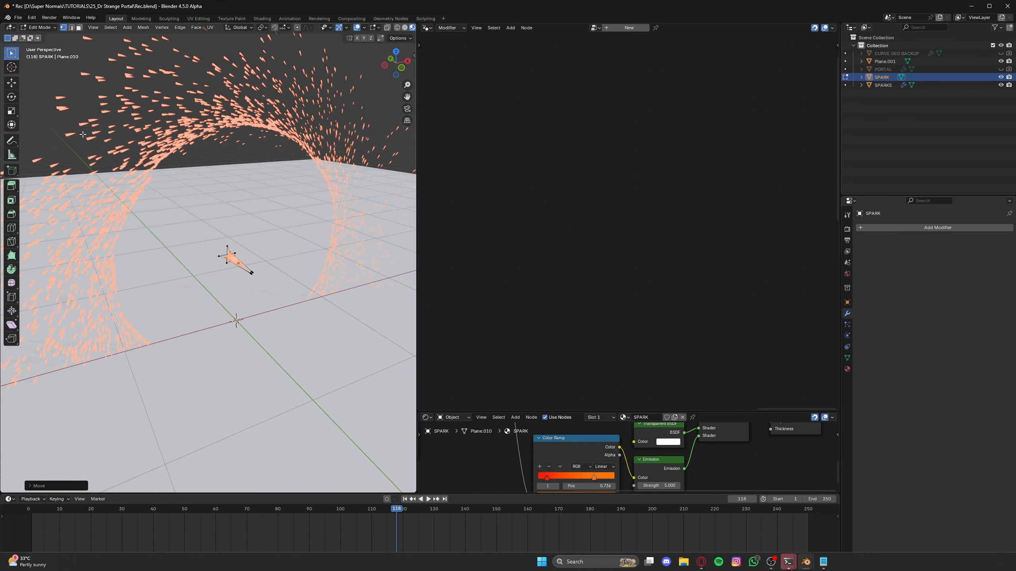
{"action": "scroll", "coordinate": [256, 254], "scroll_direction": "up", "scroll_amount": 3}
{"action": "middle_click_drag", "start_coordinate": [256, 255], "coordinate": [288, 256]}
{"action": "key", "text": "g"}
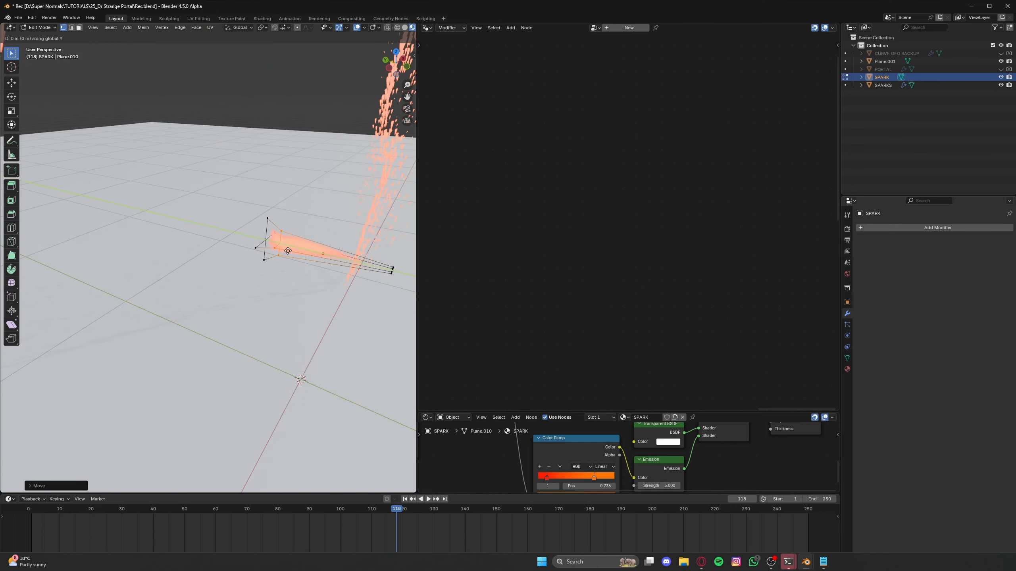
{"action": "key", "text": "y"}
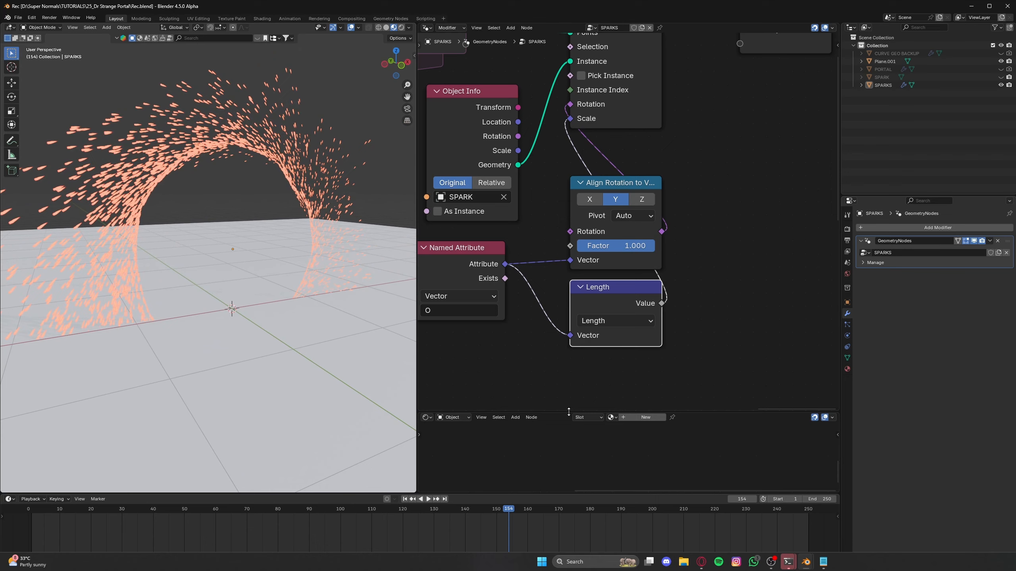
- Switch the viewport to Rendered shading and set the render engine to Cycles
{"action": "left_click_drag", "start_coordinate": [569, 412], "coordinate": [582, 236]}
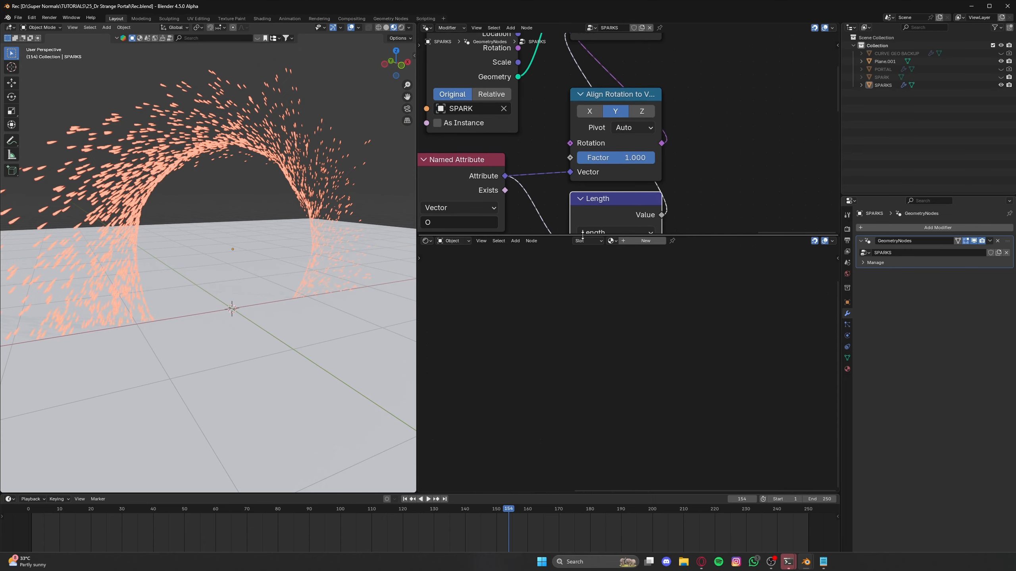
{"action": "left_click", "coordinate": [402, 28]}
{"action": "scroll", "coordinate": [311, 282], "scroll_direction": "down", "scroll_amount": 3}
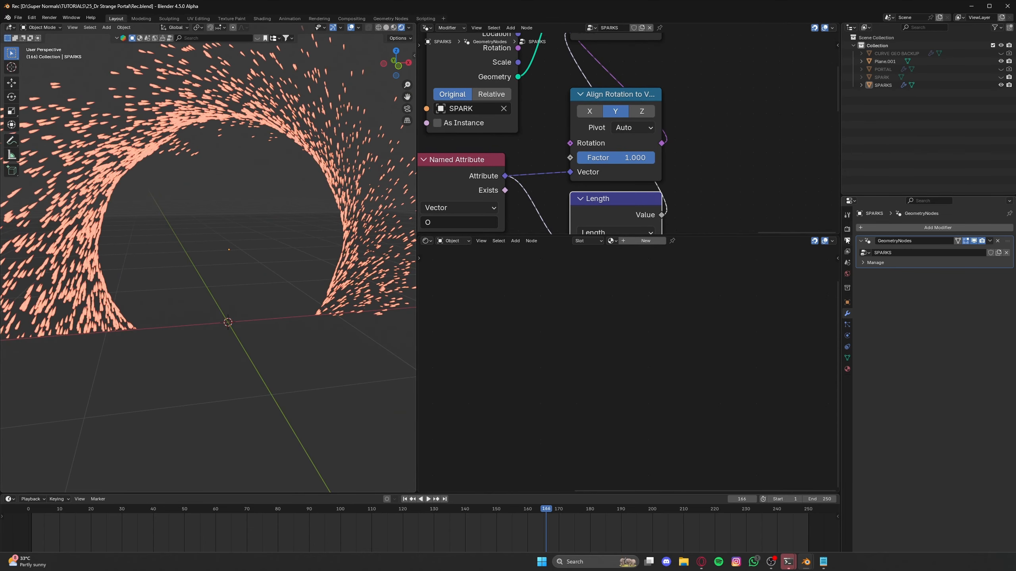
{"action": "left_click", "coordinate": [847, 229]}
{"action": "left_click", "coordinate": [936, 227]}
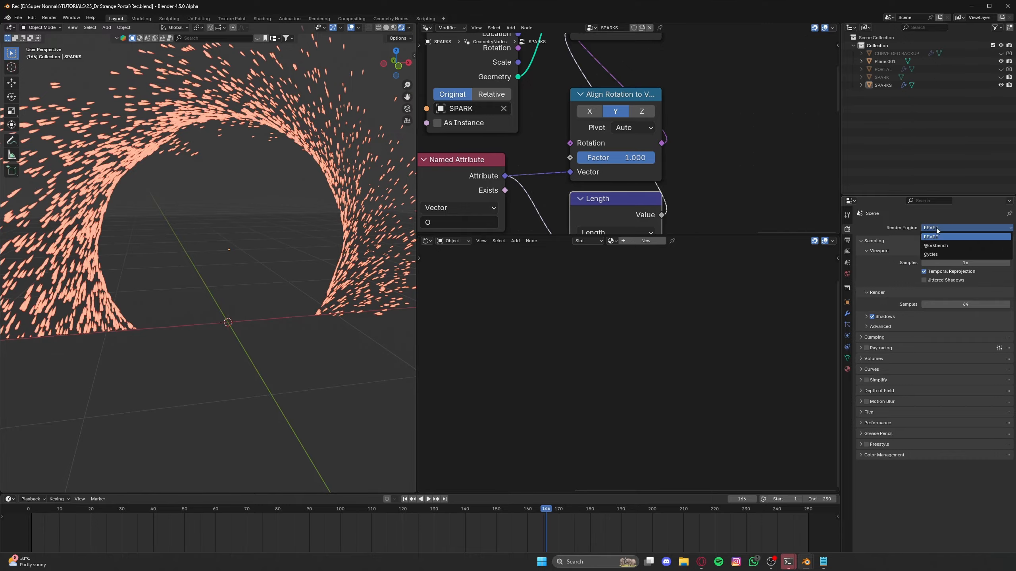
{"action": "left_click", "coordinate": [939, 254]}
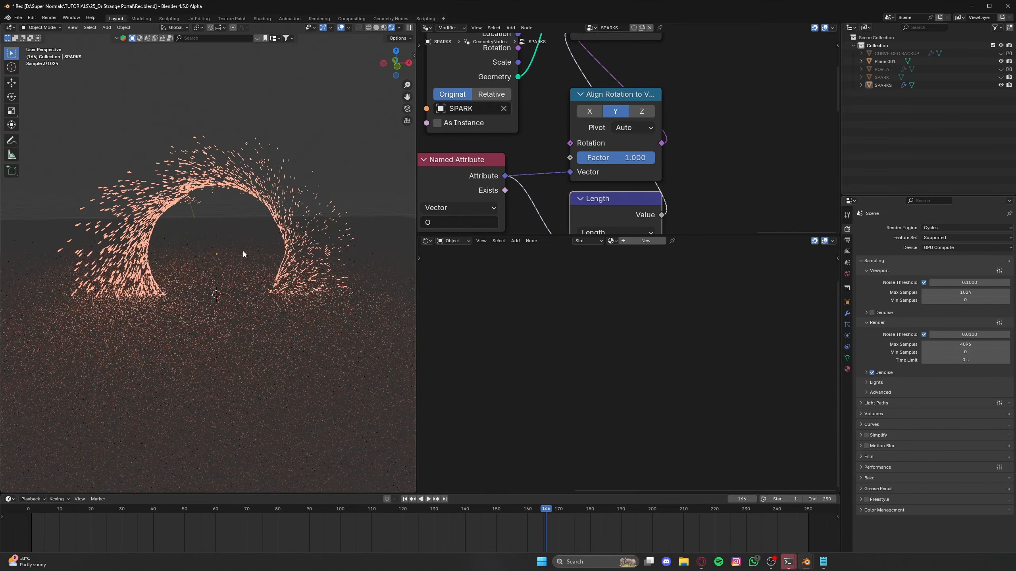
- Save the file and play the animation briefly to check the Cycles-rendered portal
{"action": "key", "text": "ctrl+s"}
{"action": "scroll", "coordinate": [253, 238], "scroll_direction": "up", "scroll_amount": 3}
{"action": "middle_click_drag", "start_coordinate": [252, 244], "coordinate": [225, 239]}
{"action": "key", "text": "space"}
{"action": "key", "text": "space"}
- Change the Shader Editor to the Compositor and enable Use Nodes
{"action": "left_click", "coordinate": [882, 78]}
{"action": "left_click", "coordinate": [427, 241]}
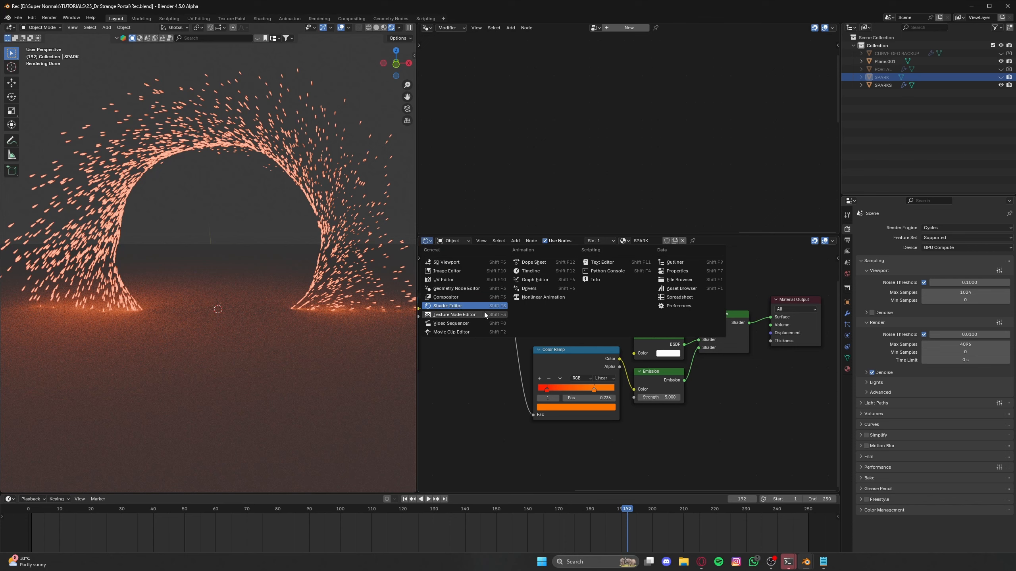
{"action": "left_click", "coordinate": [452, 297]}
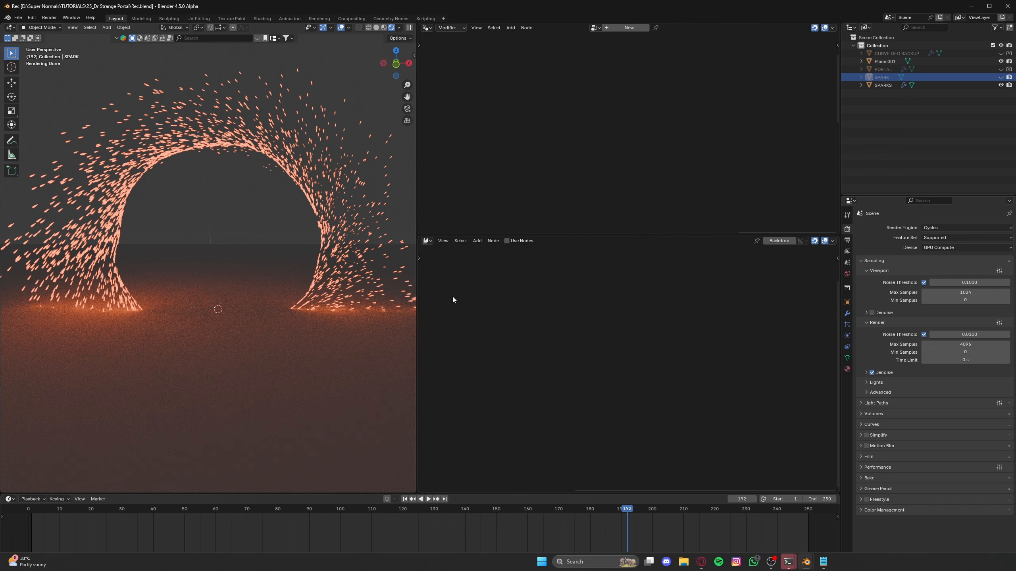
{"action": "left_click", "coordinate": [507, 241]}
{"action": "scroll", "coordinate": [620, 347], "scroll_direction": "up", "scroll_amount": 2}
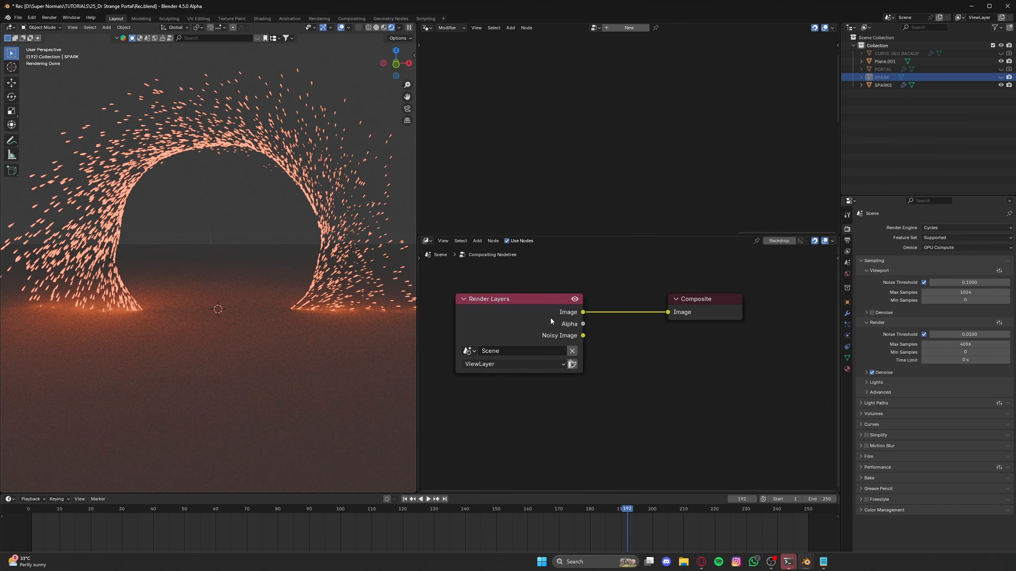
- Spread the Render Layers and Composite nodes apart in the compositing node tree
{"action": "left_click_drag", "start_coordinate": [550, 317], "coordinate": [539, 317]}
{"action": "left_click_drag", "start_coordinate": [704, 303], "coordinate": [736, 313]}
{"action": "left_click", "coordinate": [661, 293]}
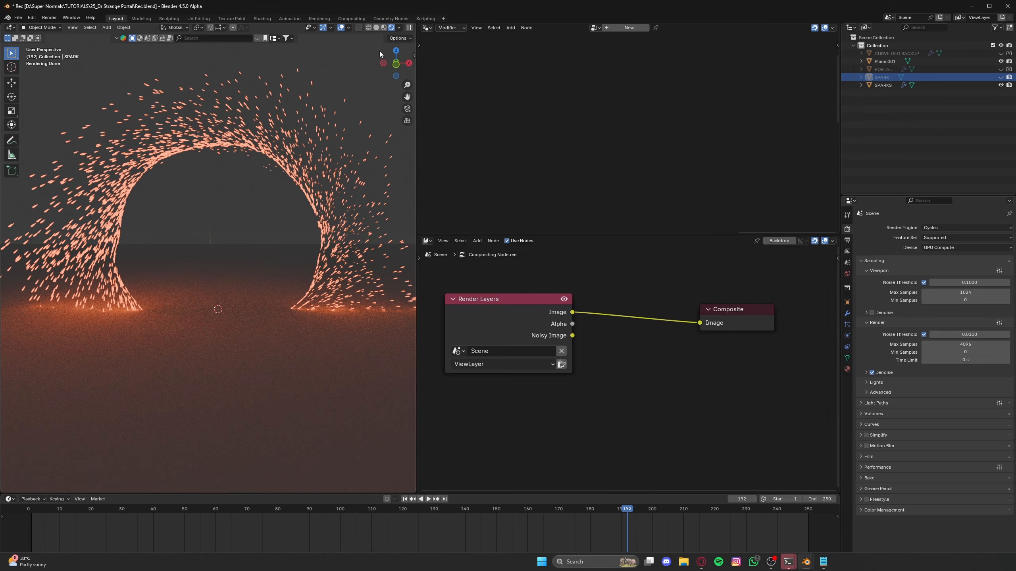
- Set the viewport's Compositor option to Always and move the Composite node farther from Render Layers
{"action": "mouse_move", "coordinate": [201, 222]}
{"action": "middle_mouse_down"}
{"action": "mouse_move", "coordinate": [234, 226]}
{"action": "mouse_move", "coordinate": [218, 227]}
{"action": "middle_mouse_up"}
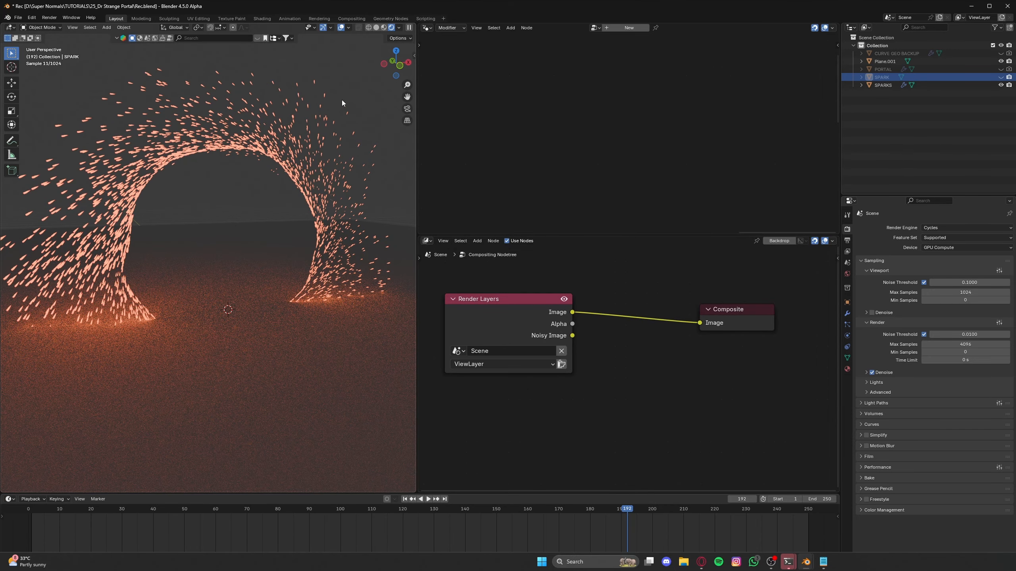
{"action": "left_click", "coordinate": [399, 28]}
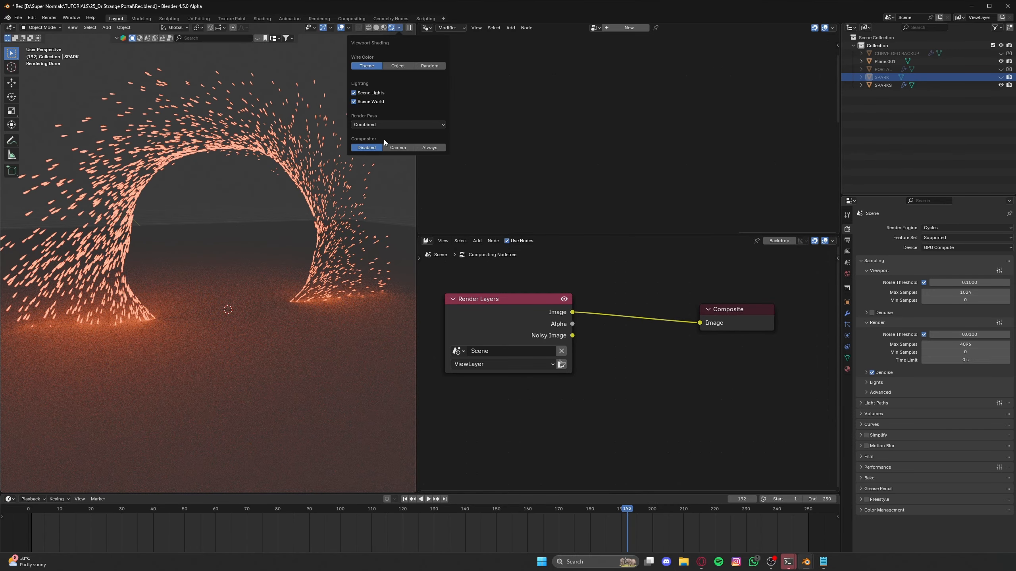
{"action": "left_click", "coordinate": [433, 149]}
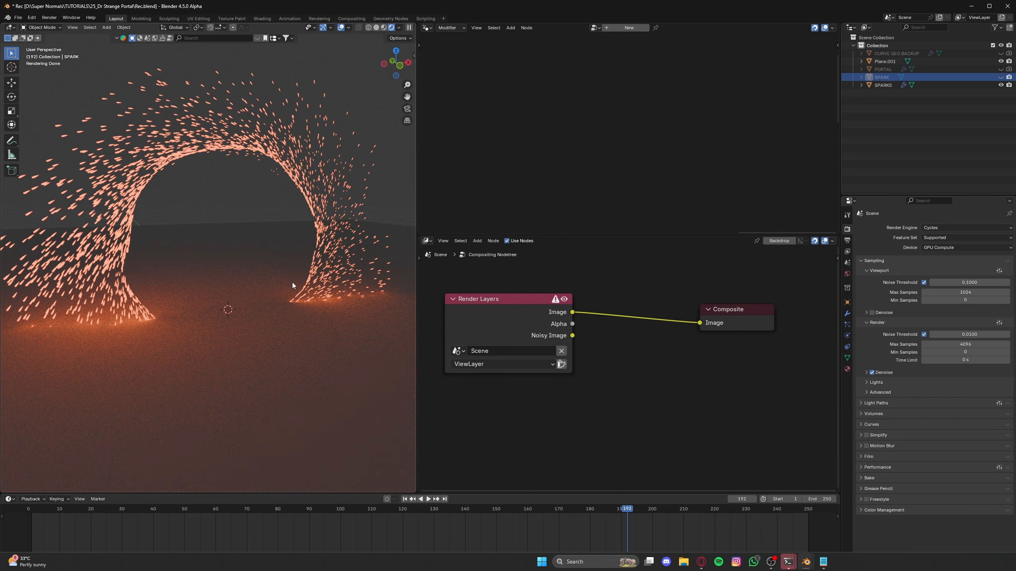
{"action": "middle_click_drag", "start_coordinate": [659, 351], "coordinate": [651, 356]}
{"action": "left_click_drag", "start_coordinate": [686, 337], "coordinate": [781, 336]}
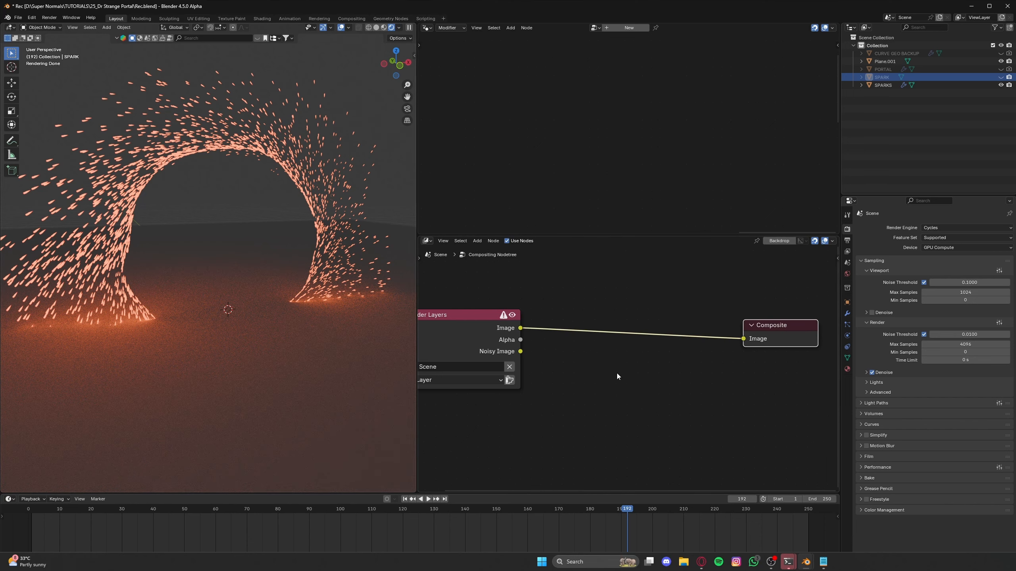
- Insert a Glare node on the link between Render Layers and Composite in the compositing node tree
{"action": "middle_click_drag", "start_coordinate": [600, 371], "coordinate": [607, 353]}
{"action": "left_click", "coordinate": [606, 352]}
{"action": "key", "text": "shift+a"}
{"action": "type", "text": "glare"}
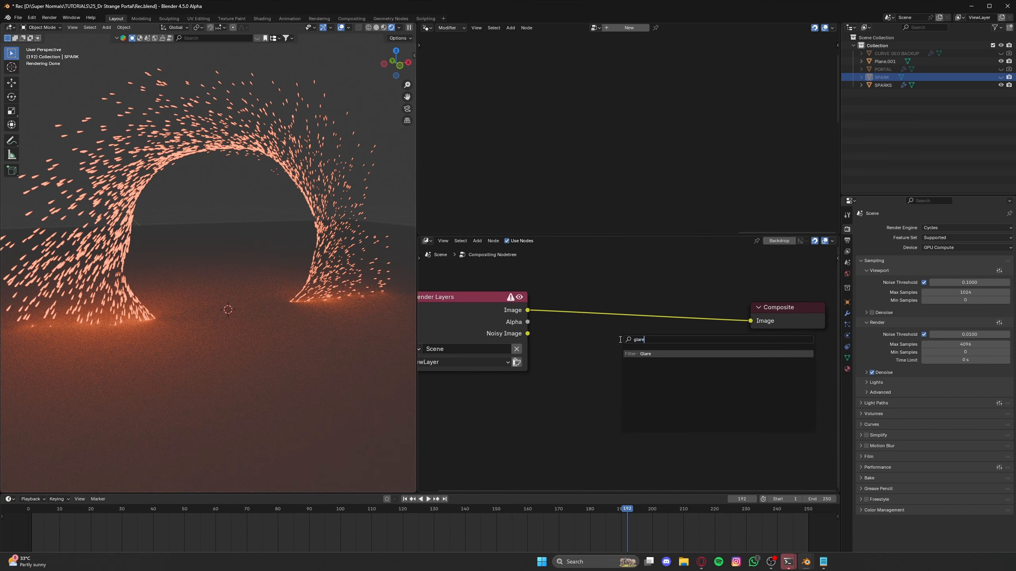
{"action": "key", "text": "Return"}
{"action": "left_click", "coordinate": [577, 285]}
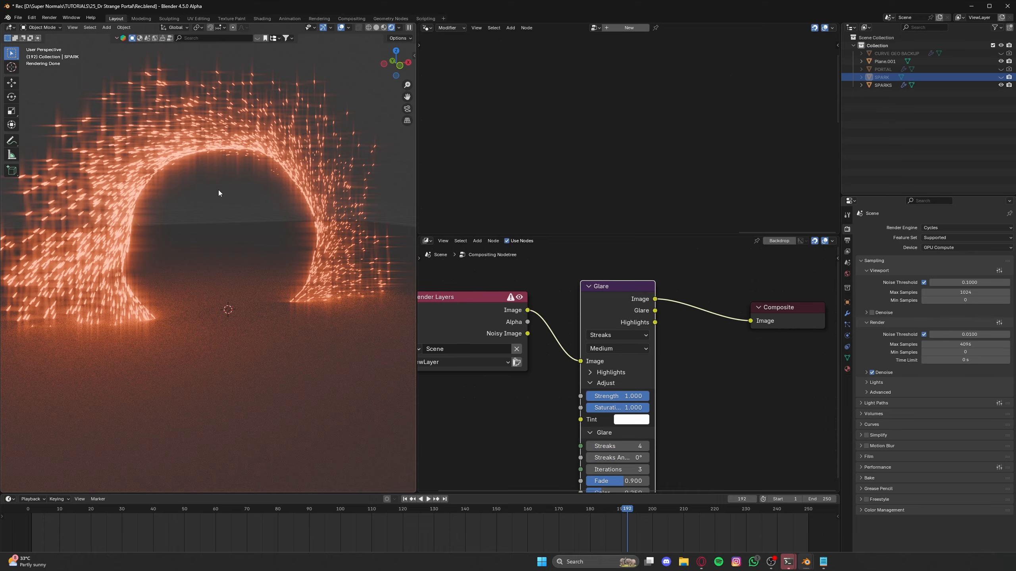
- Save the file and play the animation briefly to check the Streaks glare on the portal
{"action": "middle_click_drag", "start_coordinate": [219, 193], "coordinate": [232, 231]}
{"action": "key", "text": "ctrl+s"}
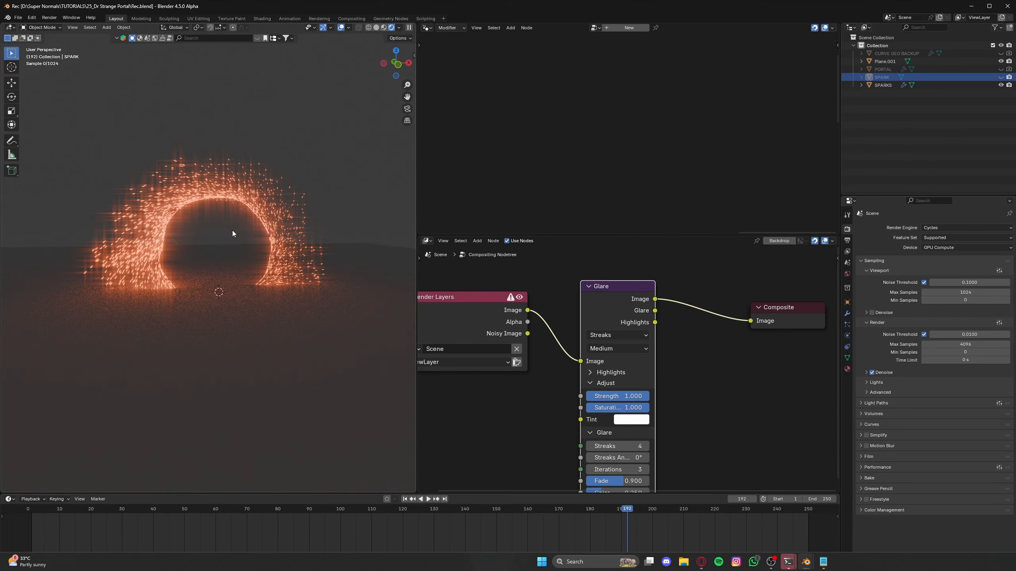
{"action": "key", "text": "space"}
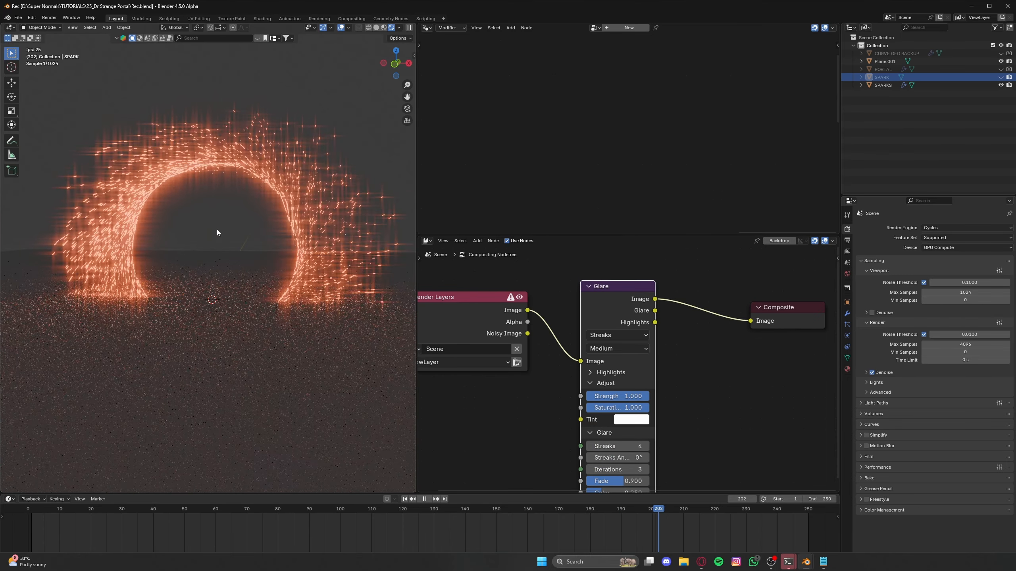
{"action": "key", "text": "space"}
- Change the Glare node's type to Bloom, save the file and replay the animation from the first frame
{"action": "left_click", "coordinate": [616, 335]}
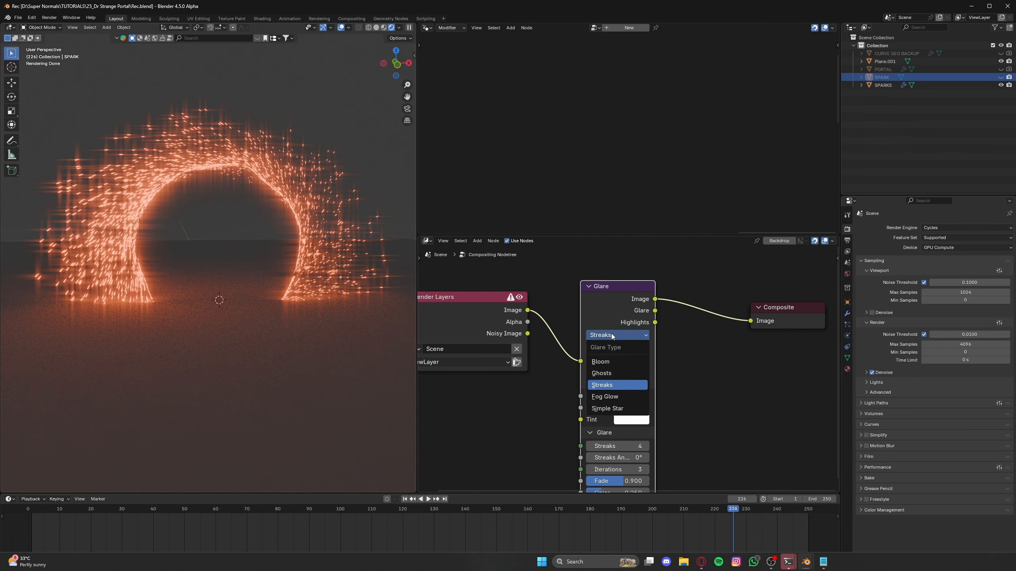
{"action": "left_click", "coordinate": [609, 362]}
{"action": "key", "text": "ctrl+s"}
{"action": "key", "text": "shift+Left"}
{"action": "key", "text": "space"}
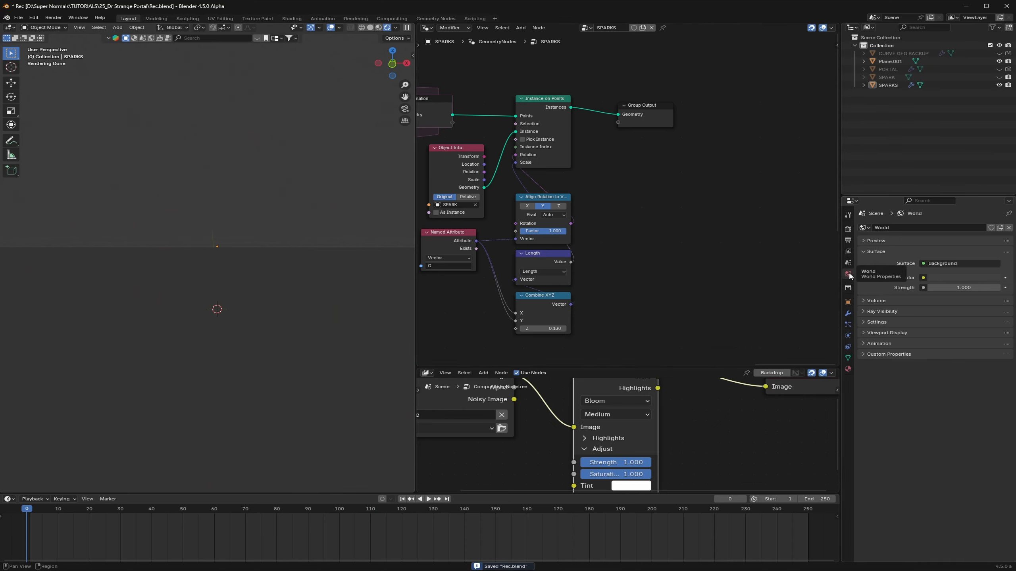
- Set the World background strength to 0 and save the file
{"action": "left_click", "coordinate": [964, 289]}
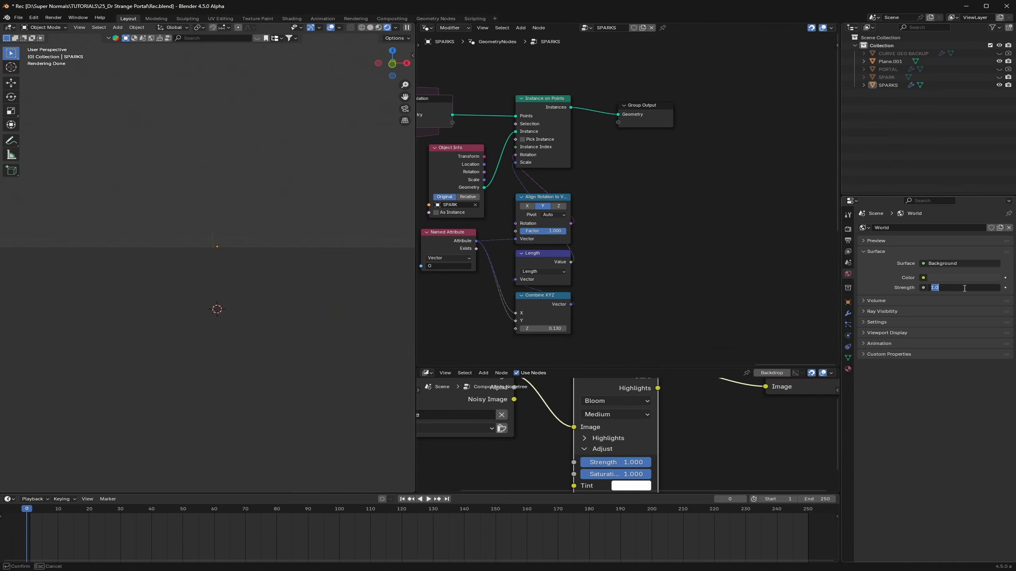
{"action": "type", "text": "0"}
{"action": "key", "text": "Return"}
{"action": "key", "text": "ctrl+s"}
- Play the animation briefly and inspect the blooming sparks up close against the unlit world
{"action": "middle_click_drag", "start_coordinate": [180, 234], "coordinate": [195, 418]}
{"action": "key", "text": "space"}
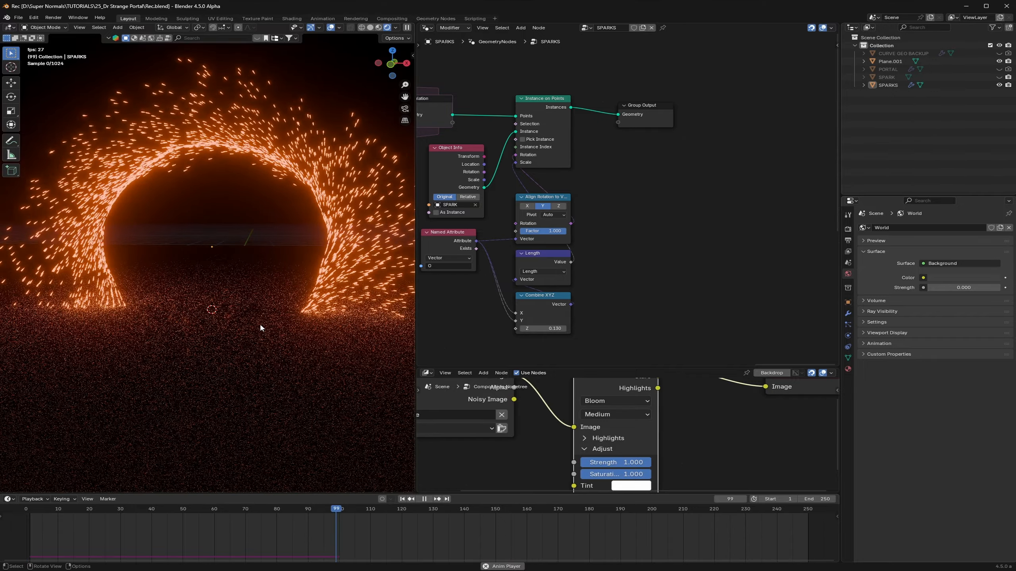
{"action": "key", "text": "space"}
{"action": "scroll", "coordinate": [251, 313], "scroll_direction": "up", "scroll_amount": 2}
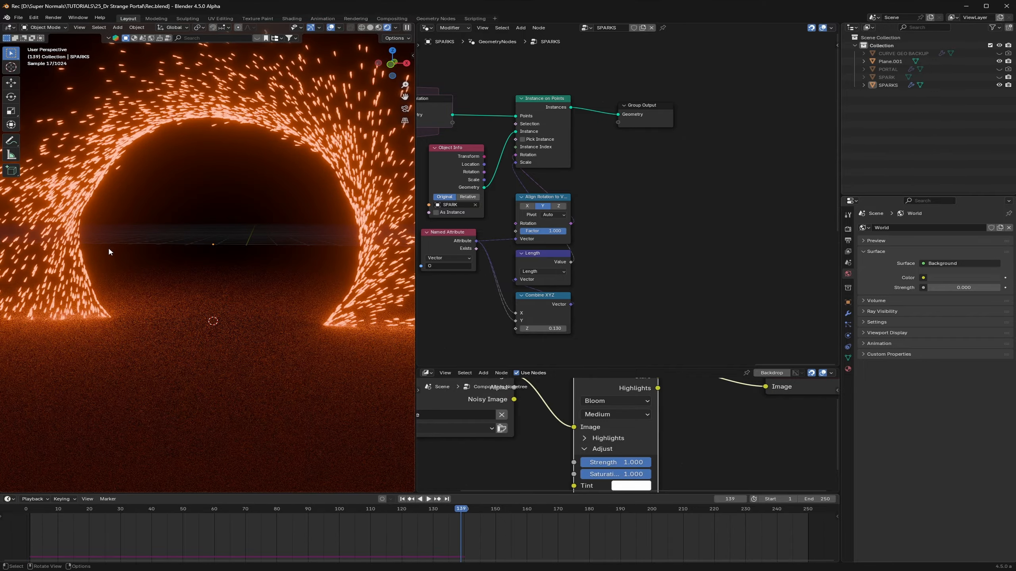
{"action": "middle_click_drag", "start_coordinate": [102, 245], "coordinate": [114, 234]}
- Unhide the SPARK object and scale its mesh along the Y axis in Edit Mode
{"action": "left_click", "coordinate": [1003, 78]}
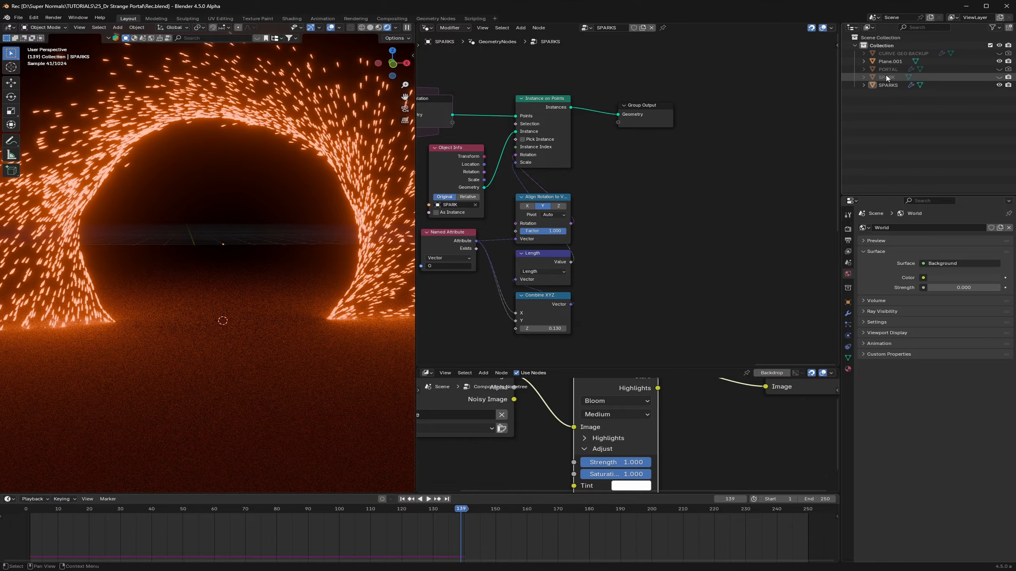
{"action": "left_click", "coordinate": [1000, 78]}
{"action": "middle_click_drag", "start_coordinate": [225, 257], "coordinate": [278, 281]}
{"action": "key", "text": "Tab"}
{"action": "key", "text": "s"}
{"action": "key", "text": "y"}
{"action": "left_click", "coordinate": [306, 289]}
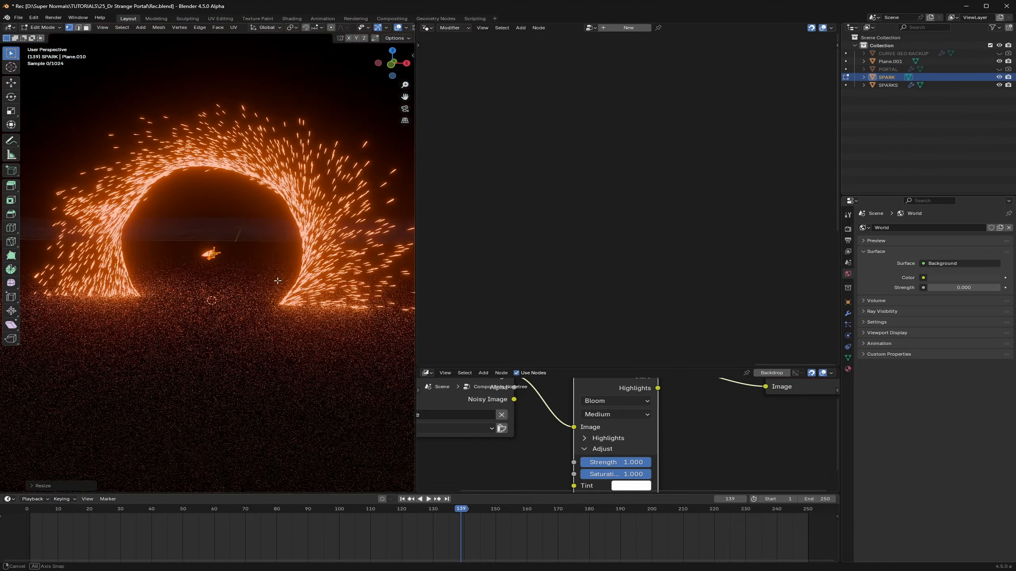